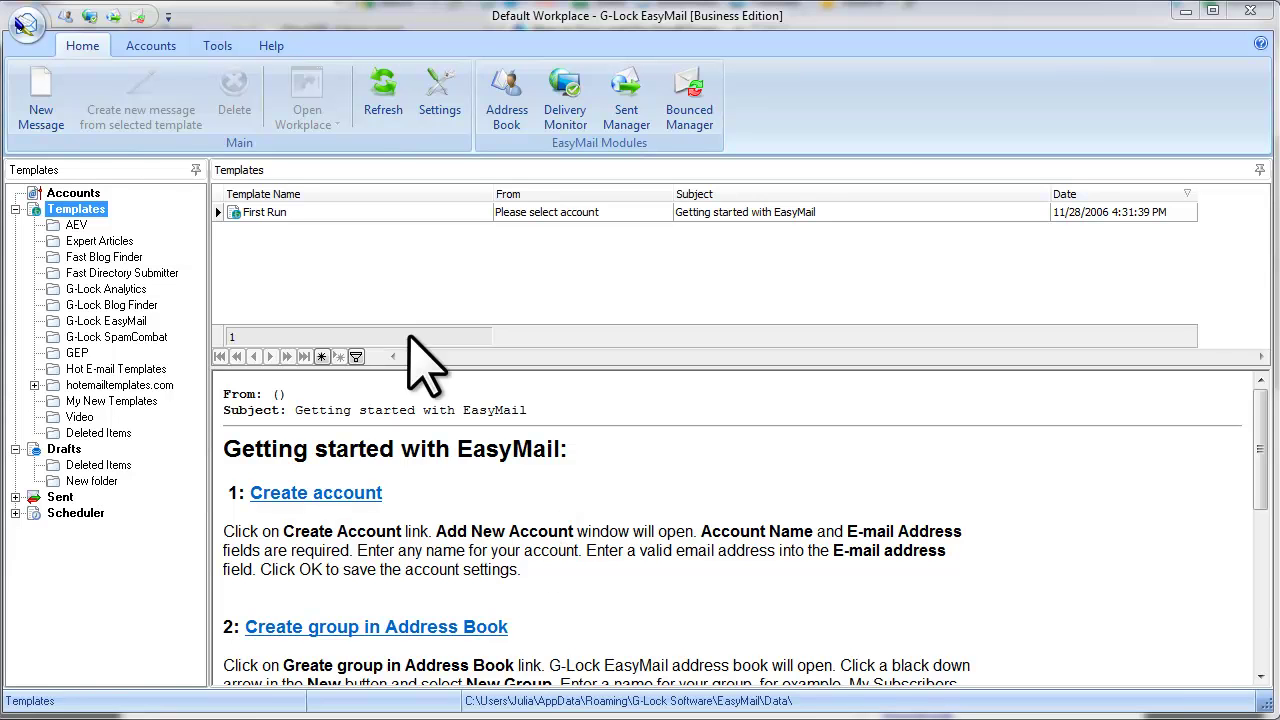
Import test.eml from the Desktop into a new blank message
{"action": "left_click", "coordinate": [57, 127]}
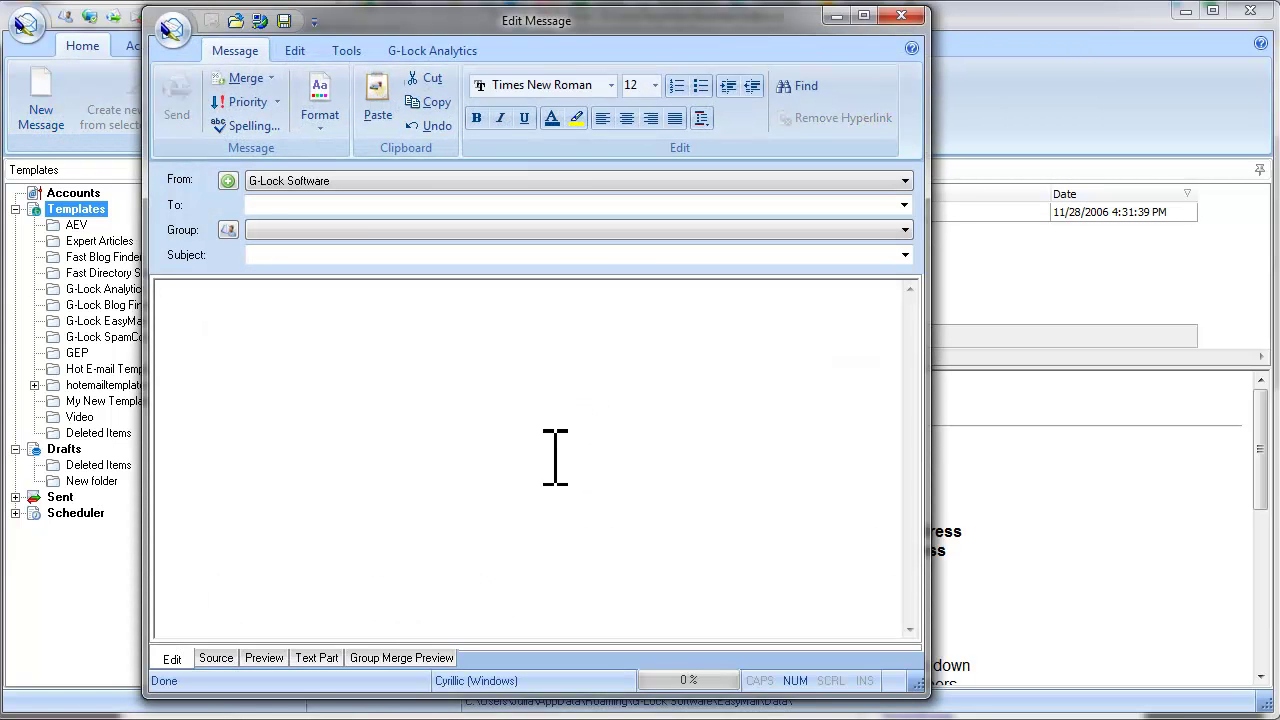
{"action": "left_click", "coordinate": [170, 27]}
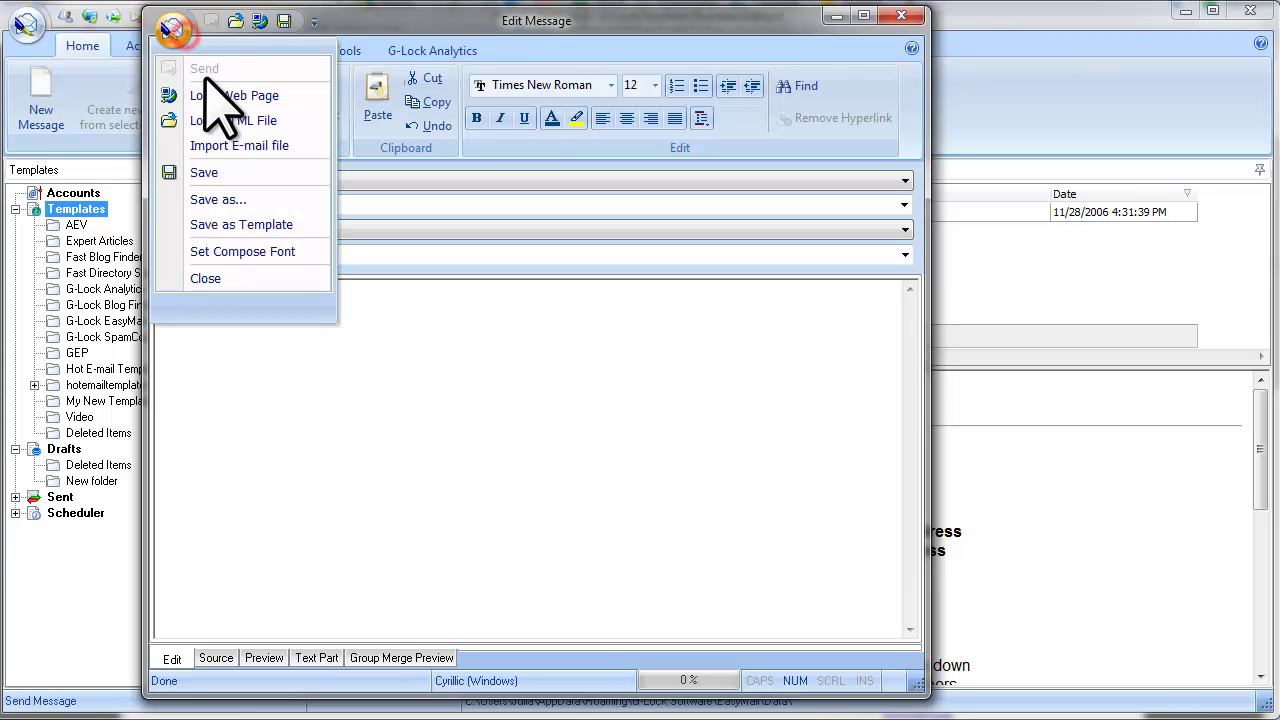
{"action": "left_click", "coordinate": [300, 148]}
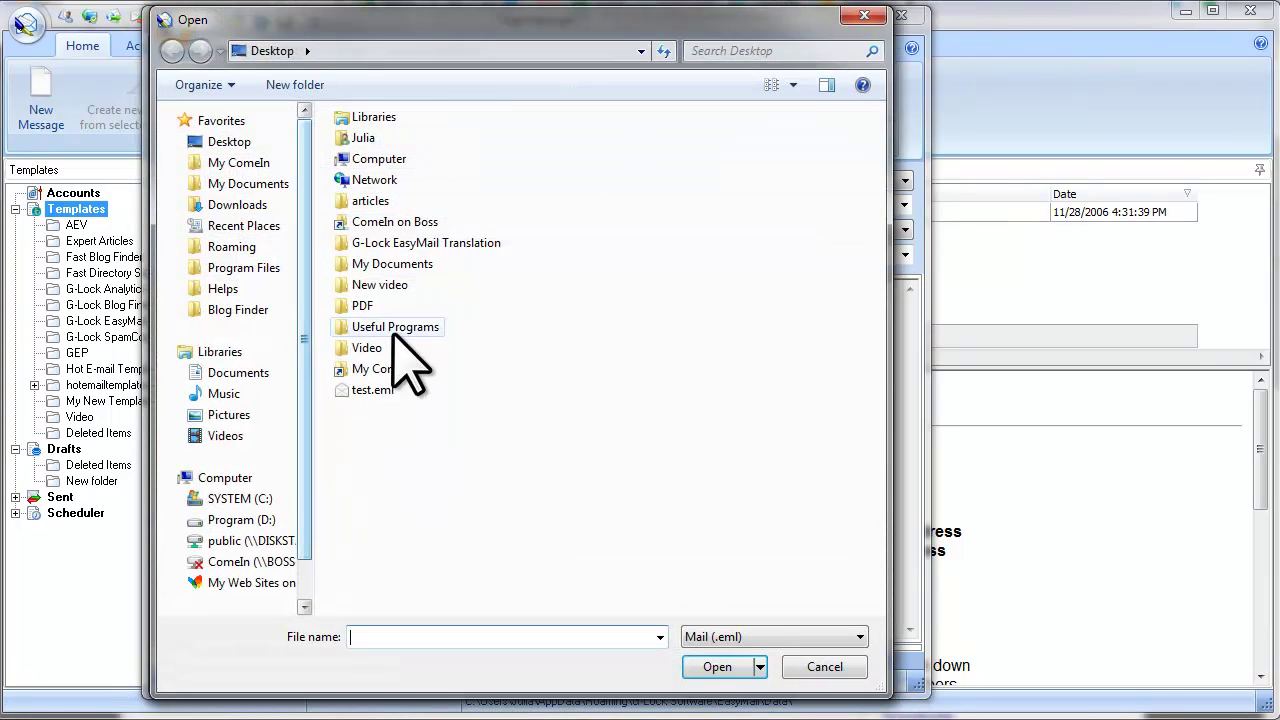
{"action": "left_click", "coordinate": [378, 389]}
{"action": "left_click", "coordinate": [697, 667]}
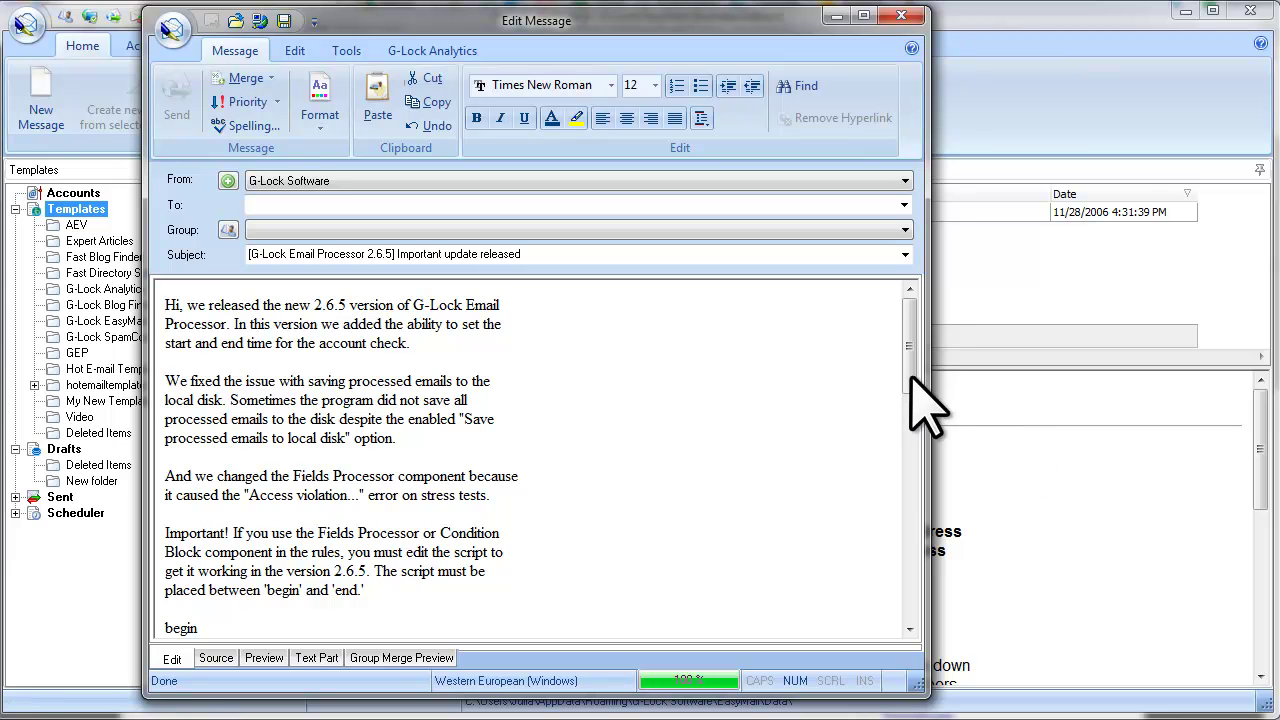
Save the imported message as the template 'new test' and close the message editor
{"action": "mouse_move", "coordinate": [912, 385]}
{"action": "left_mouse_down"}
{"action": "mouse_move", "coordinate": [912, 500]}
{"action": "mouse_move", "coordinate": [913, 320]}
{"action": "left_mouse_up"}
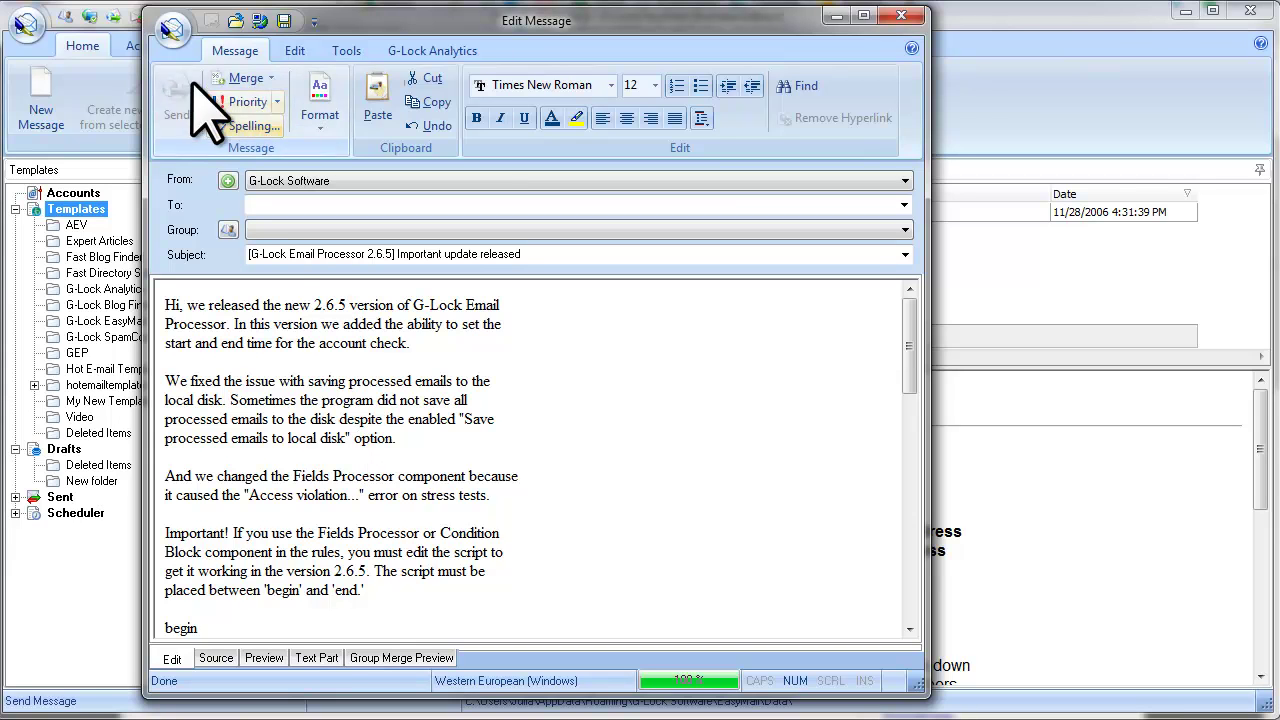
{"action": "left_click", "coordinate": [175, 32]}
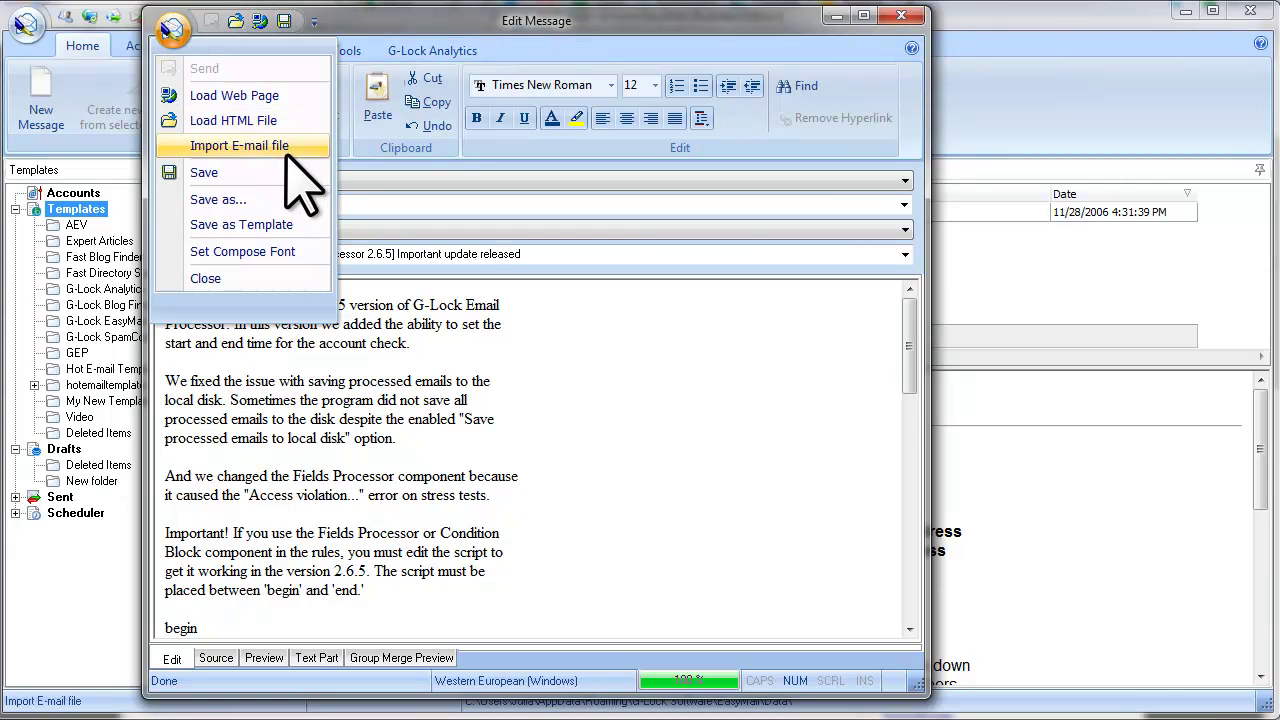
{"action": "left_click", "coordinate": [241, 224]}
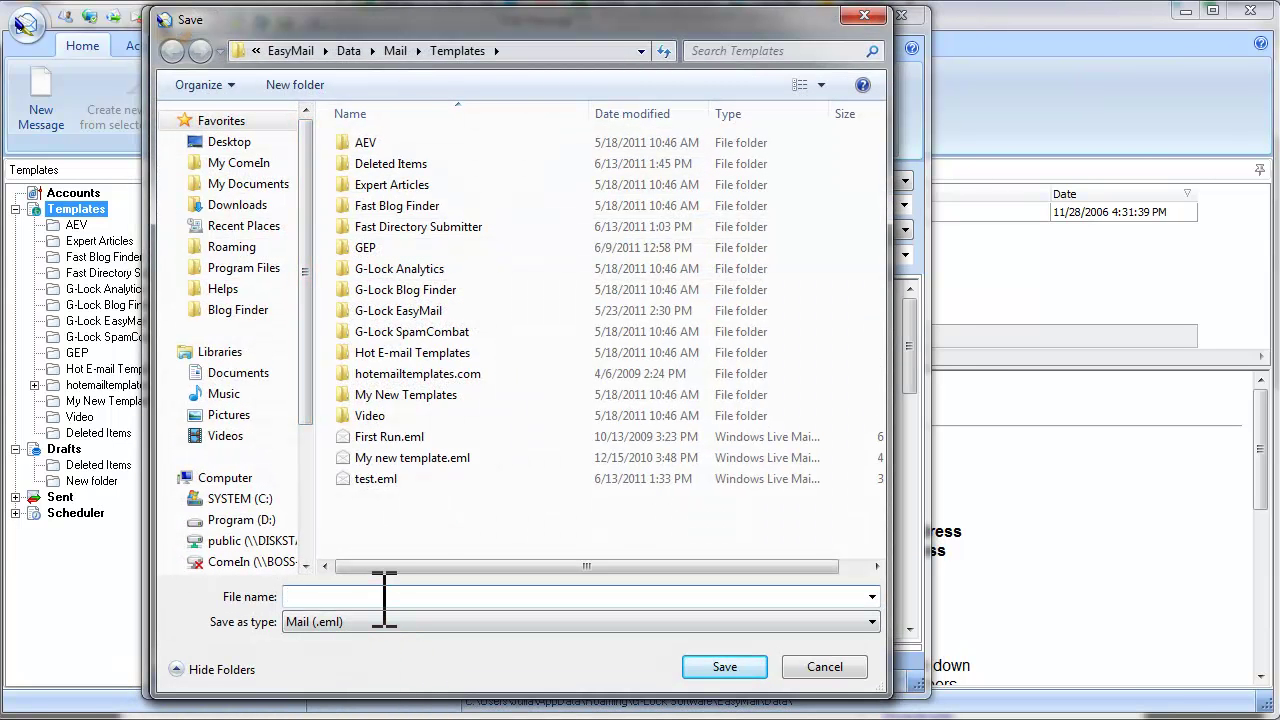
{"action": "left_click", "coordinate": [377, 597]}
{"action": "type", "text": "new test"}
{"action": "left_click", "coordinate": [713, 667]}
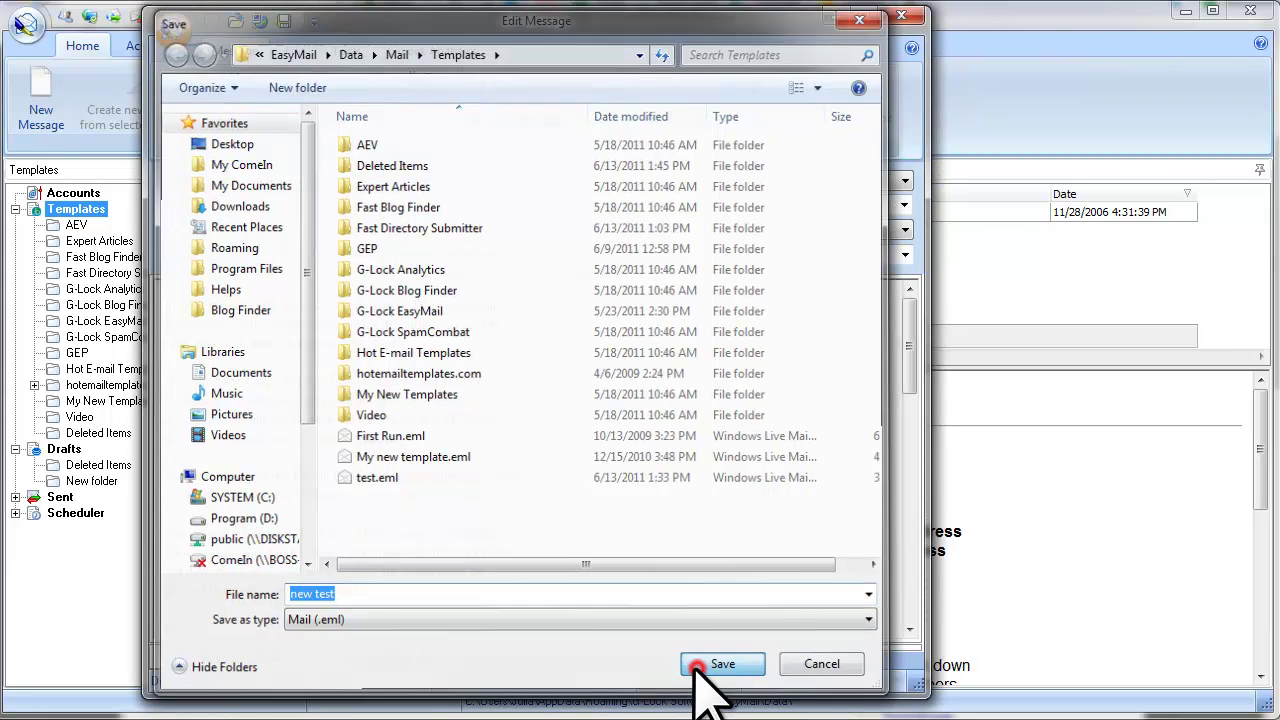
{"action": "left_click", "coordinate": [900, 17]}
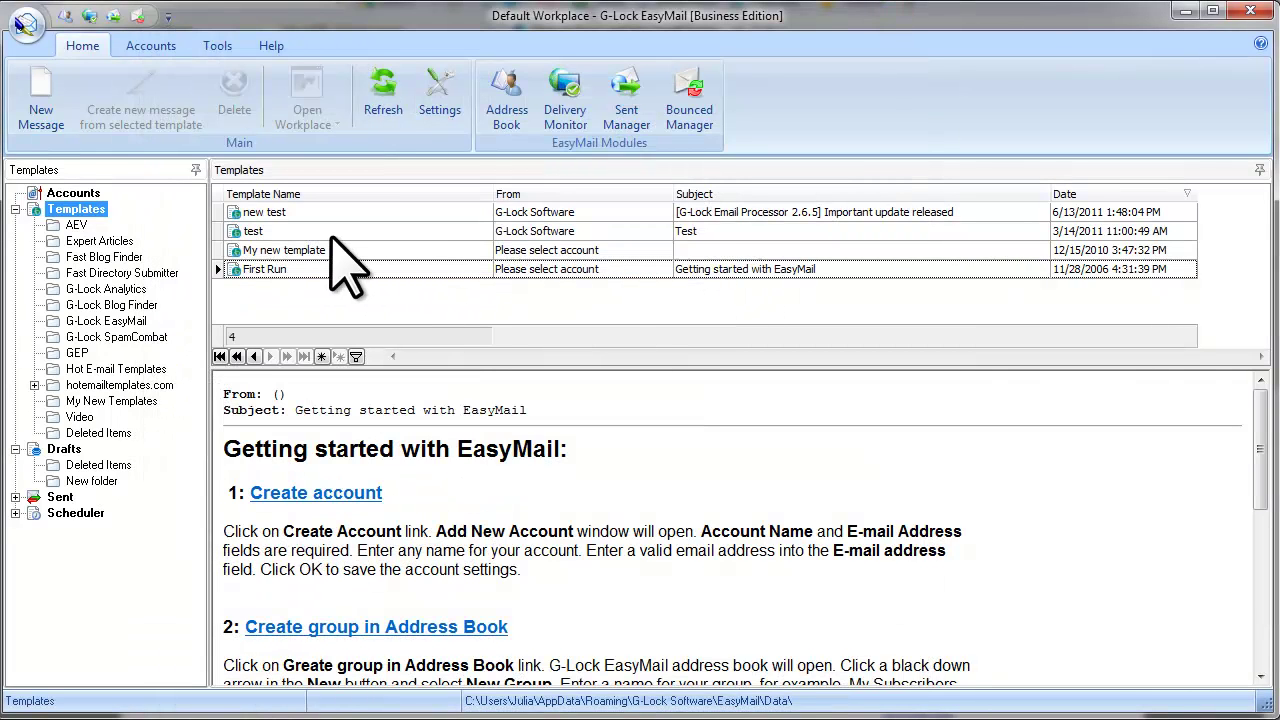
Select the new test template in Templates and enlarge its preview pane
{"action": "left_click", "coordinate": [102, 210]}
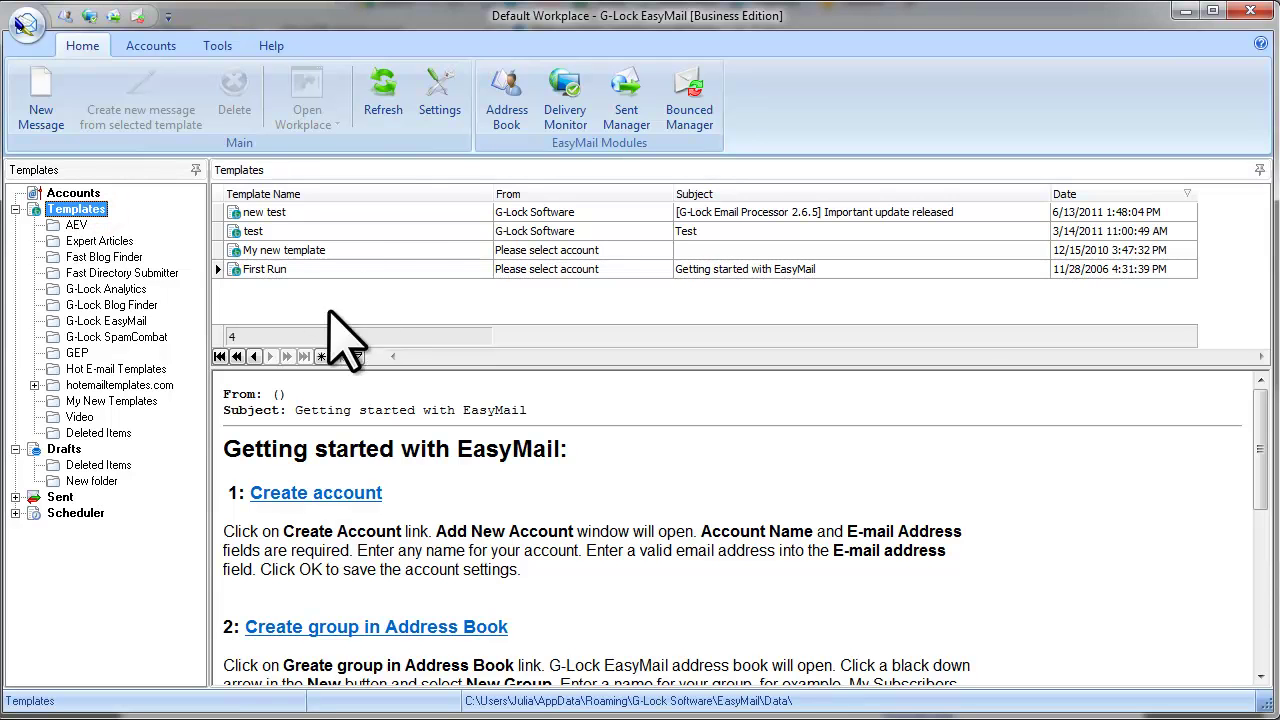
{"action": "left_click", "coordinate": [329, 213]}
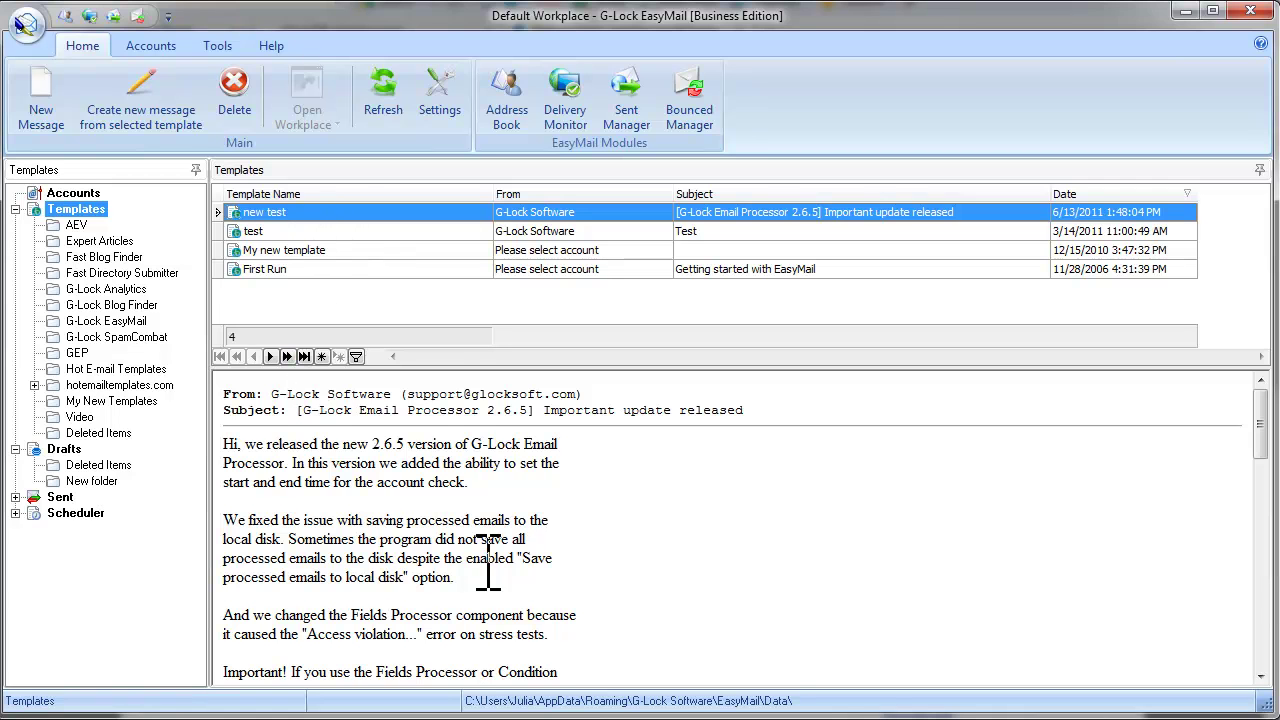
{"action": "left_click_drag", "start_coordinate": [443, 363], "coordinate": [443, 339]}
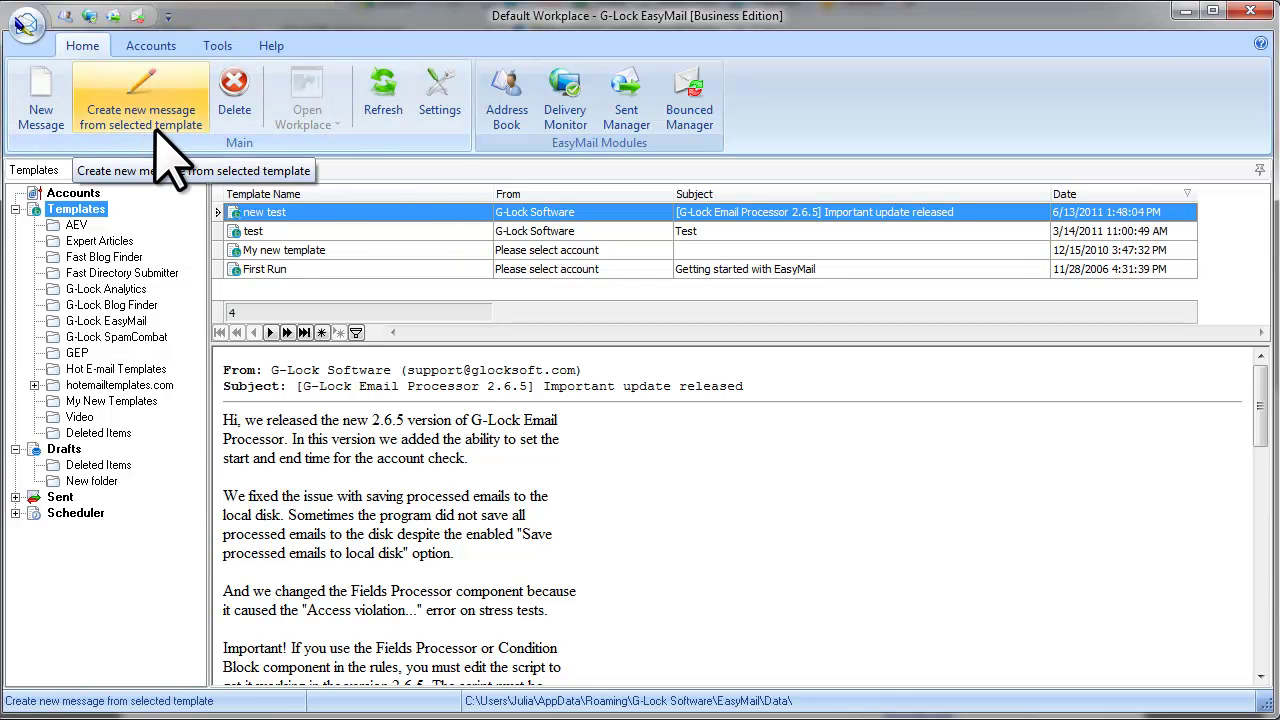
Start a message from the new test template, putting 'Hi,' on its own line and capitalising 'We'
{"action": "left_click", "coordinate": [200, 128]}
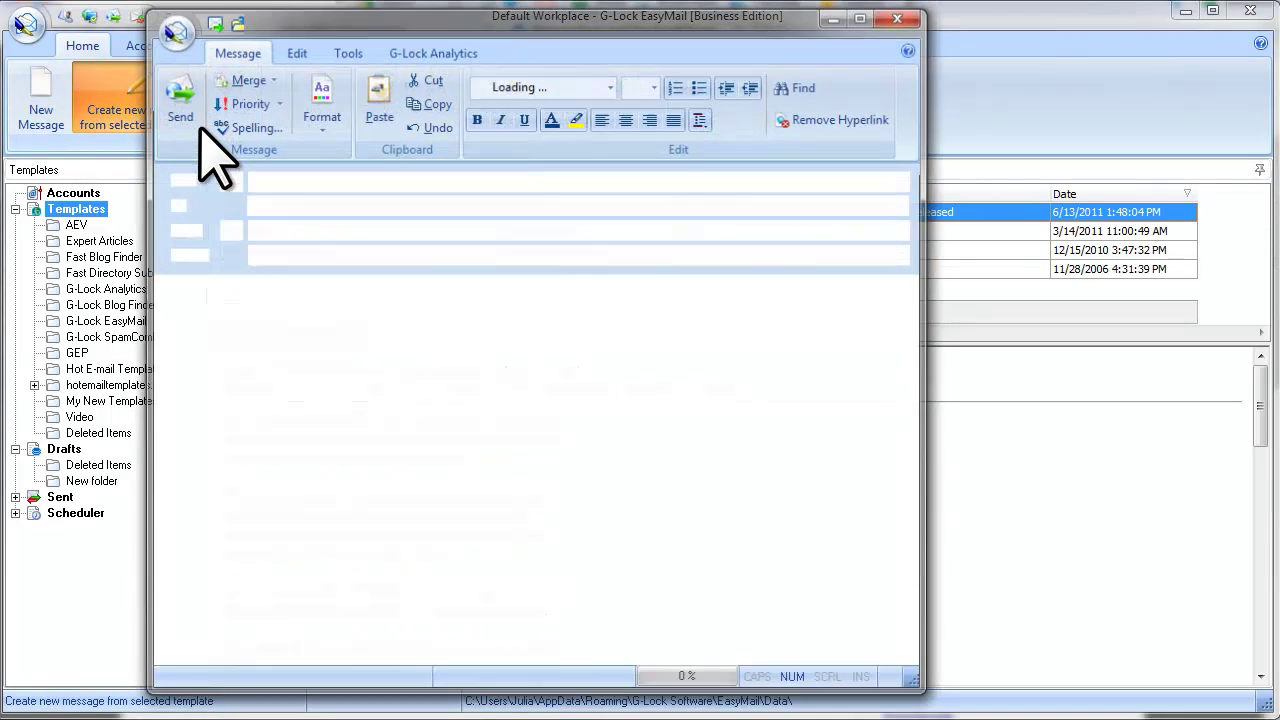
{"action": "left_click", "coordinate": [195, 308]}
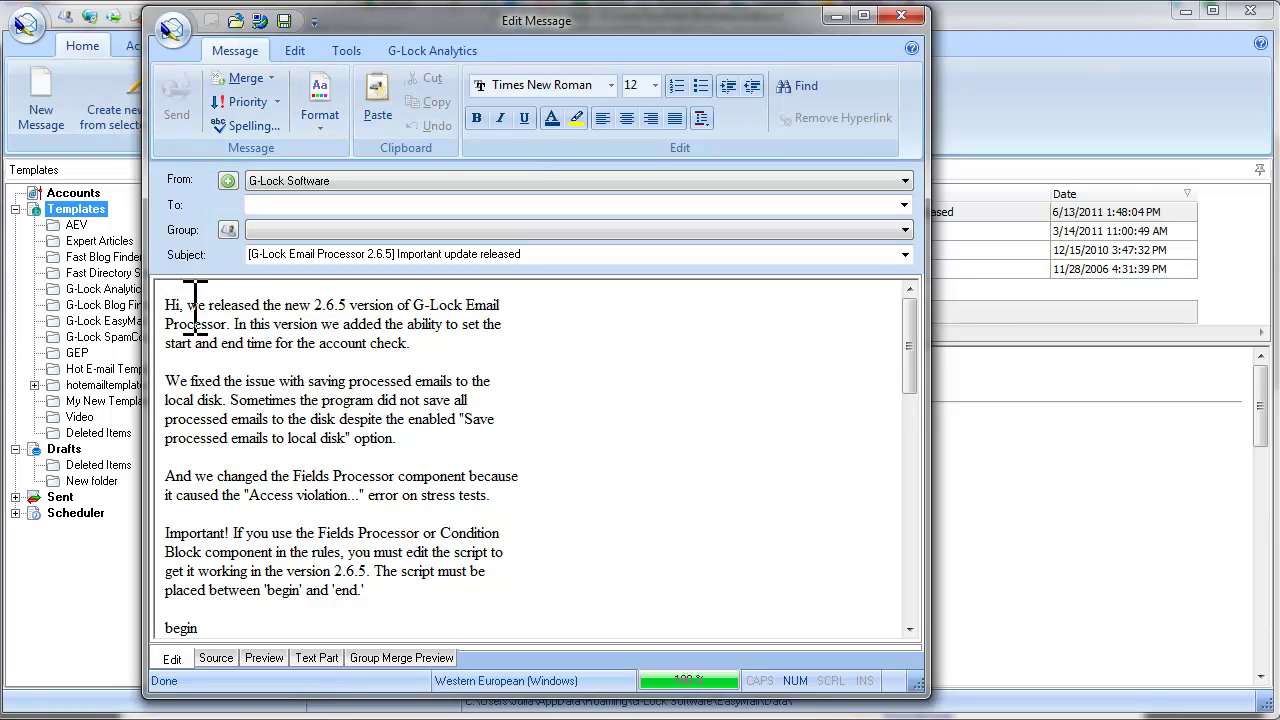
{"action": "key", "text": "Return"}
{"action": "key", "text": "Return"}
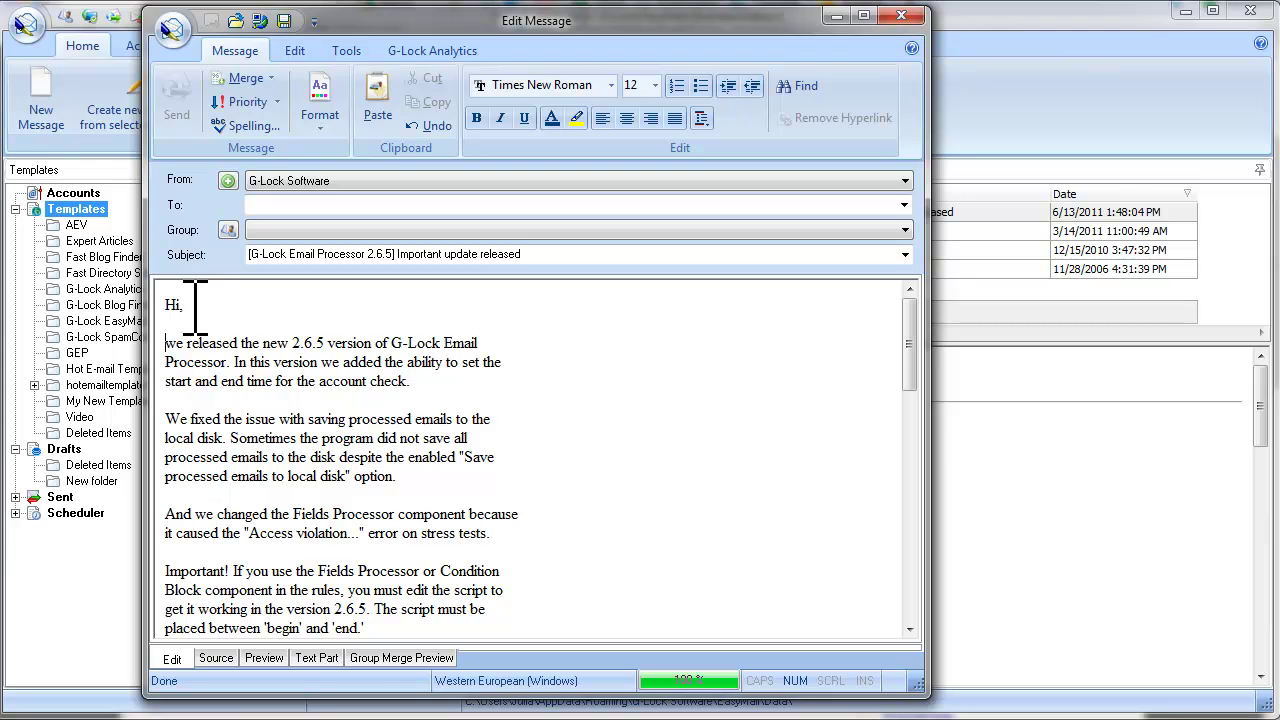
{"action": "key", "text": "Delete"}
{"action": "type", "text": "W"}
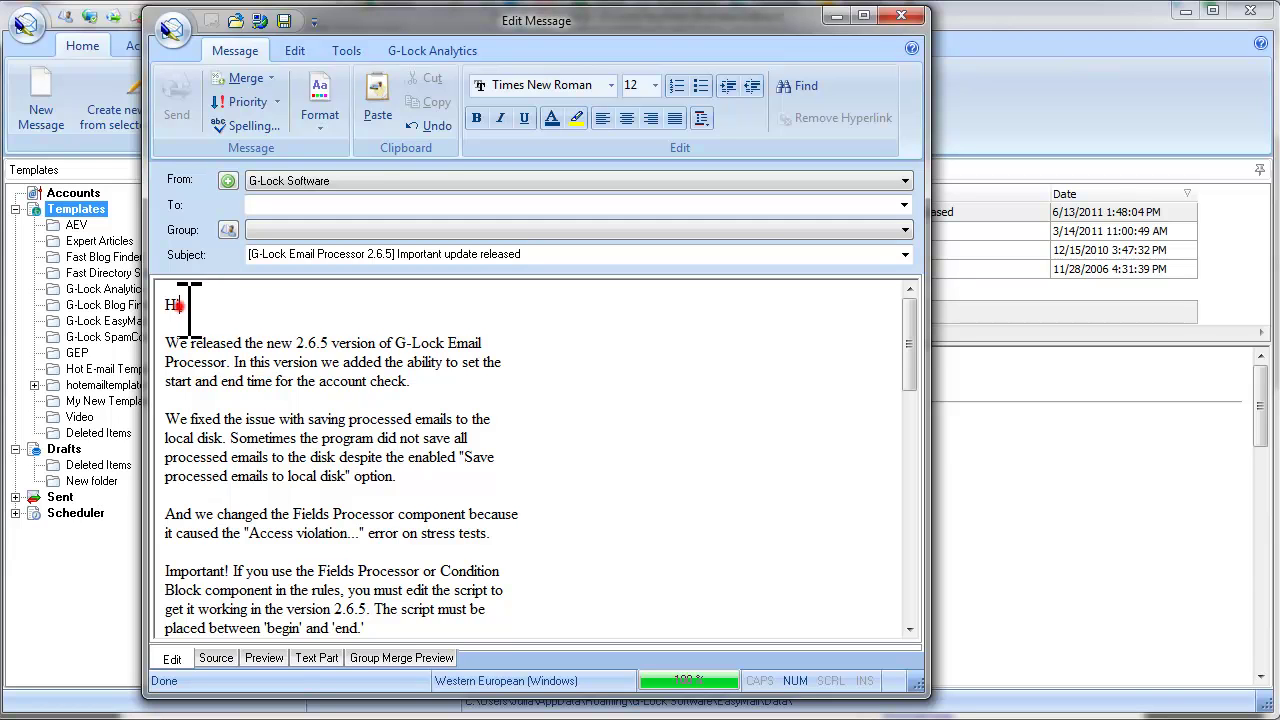
Insert the First_Name merge field after 'Hi' and send to the My Subscribers group
{"action": "left_click", "coordinate": [183, 306]}
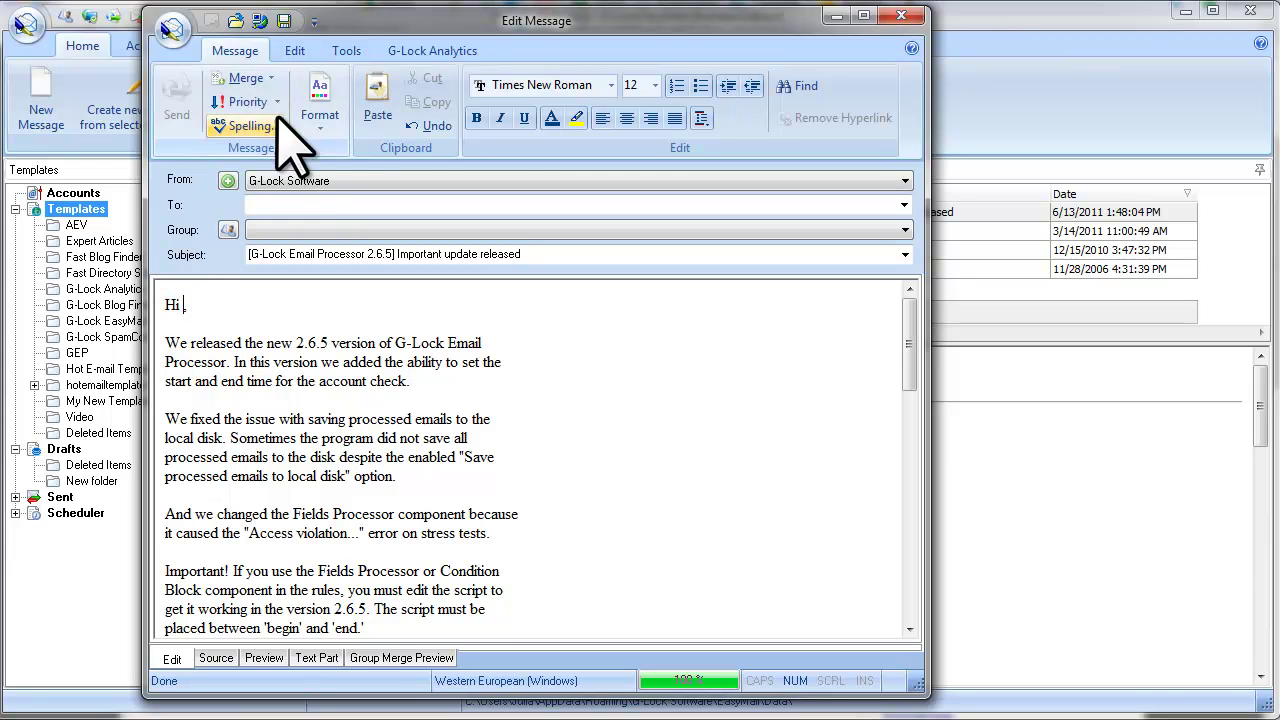
{"action": "left_click", "coordinate": [248, 78]}
{"action": "left_click", "coordinate": [288, 127]}
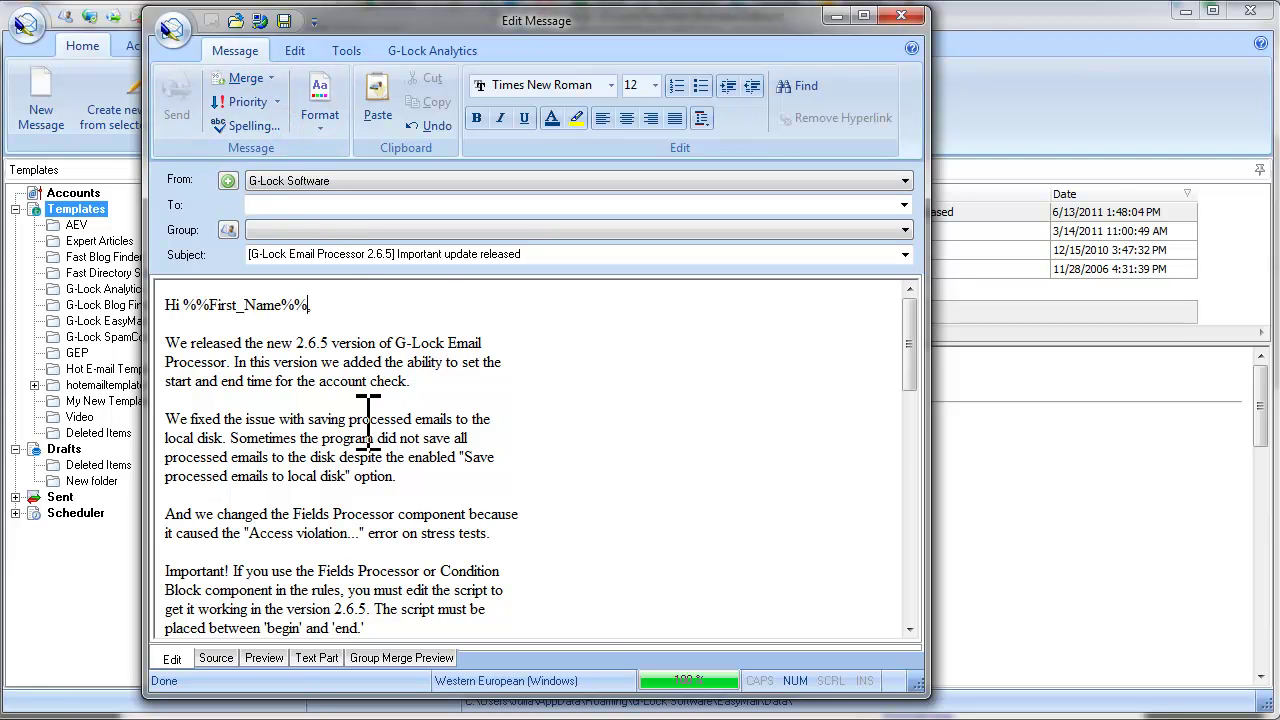
{"action": "left_click", "coordinate": [322, 230]}
{"action": "left_click", "coordinate": [330, 430]}
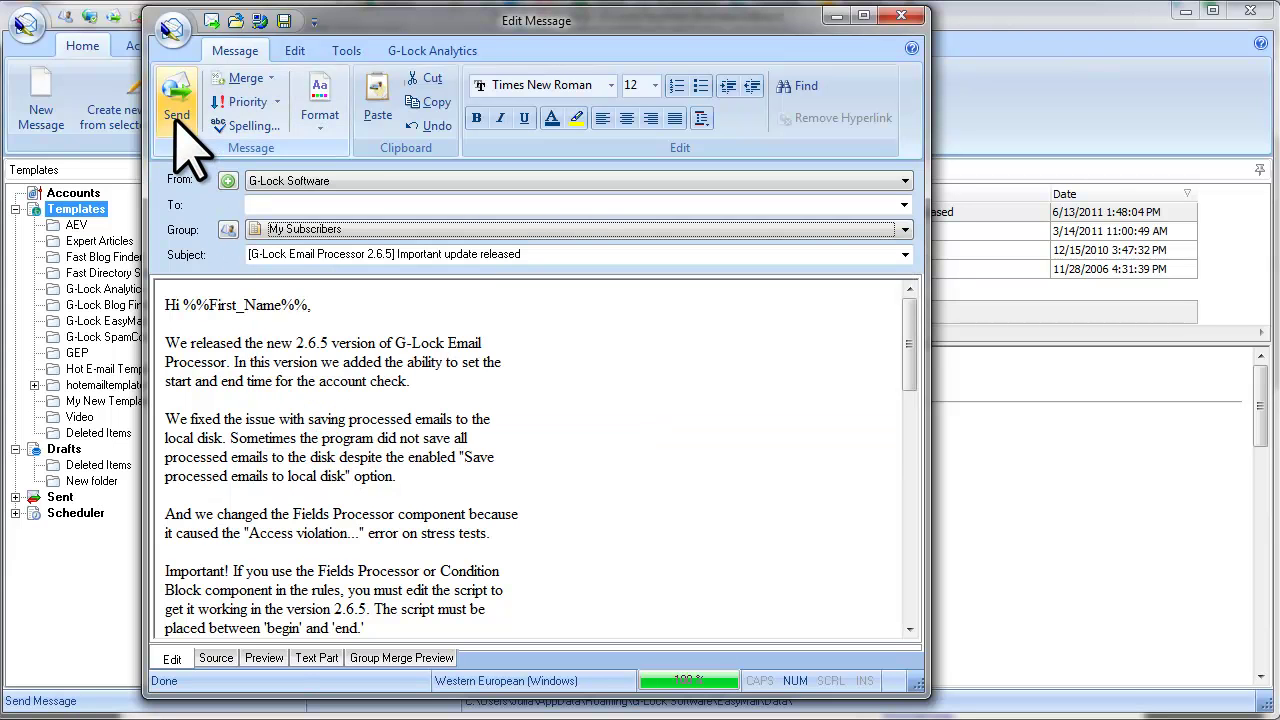
{"action": "left_click", "coordinate": [176, 104]}
{"action": "left_click", "coordinate": [745, 600]}
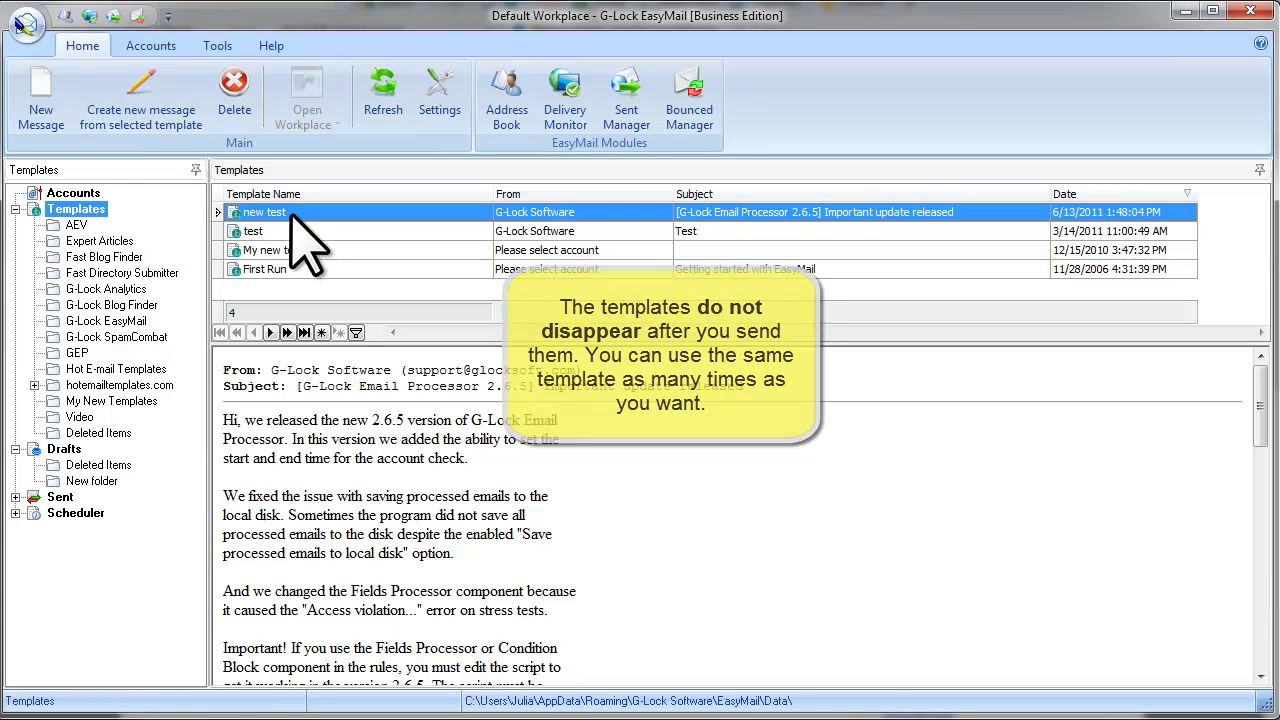
Create a folder named 'My new folder' under Templates and open it
{"action": "right_click", "coordinate": [103, 213]}
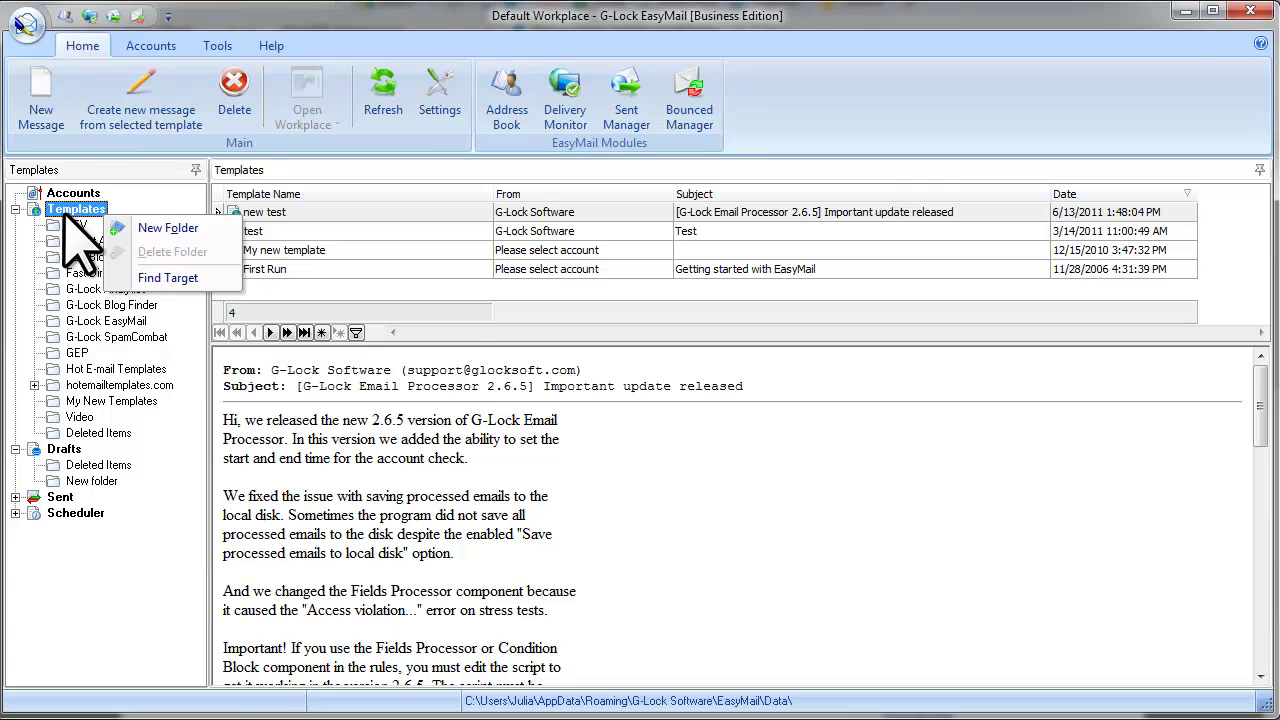
{"action": "left_click", "coordinate": [127, 226]}
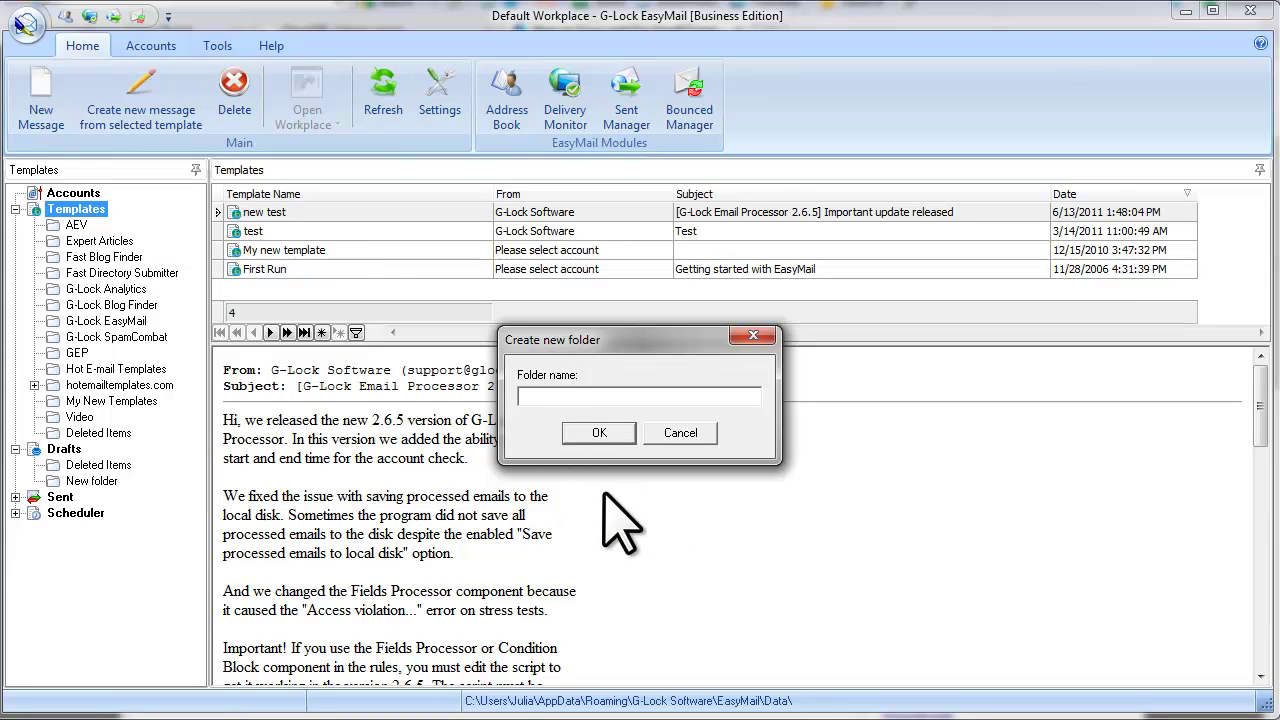
{"action": "type", "text": "My new folder"}
{"action": "left_click", "coordinate": [601, 433]}
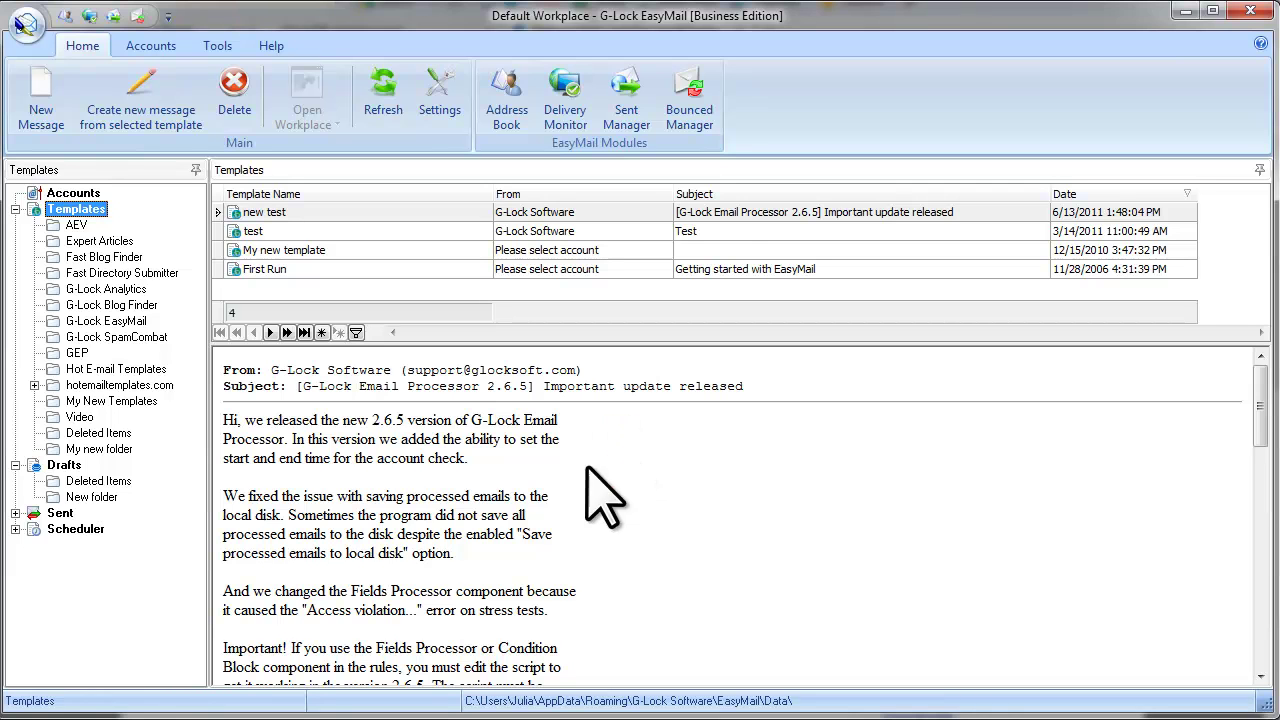
{"action": "left_click", "coordinate": [125, 450]}
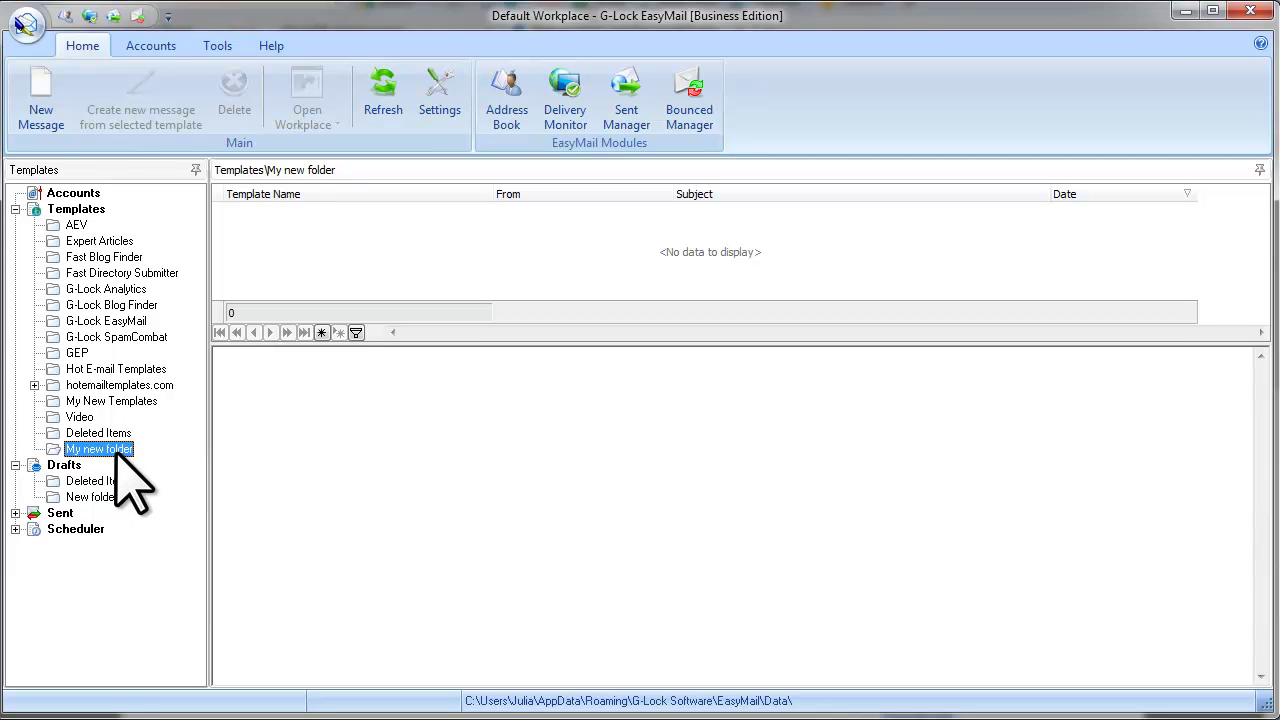
Drag the new test template into My new folder and collapse hotemailtemplates.com
{"action": "left_click", "coordinate": [76, 209]}
{"action": "left_click", "coordinate": [310, 214]}
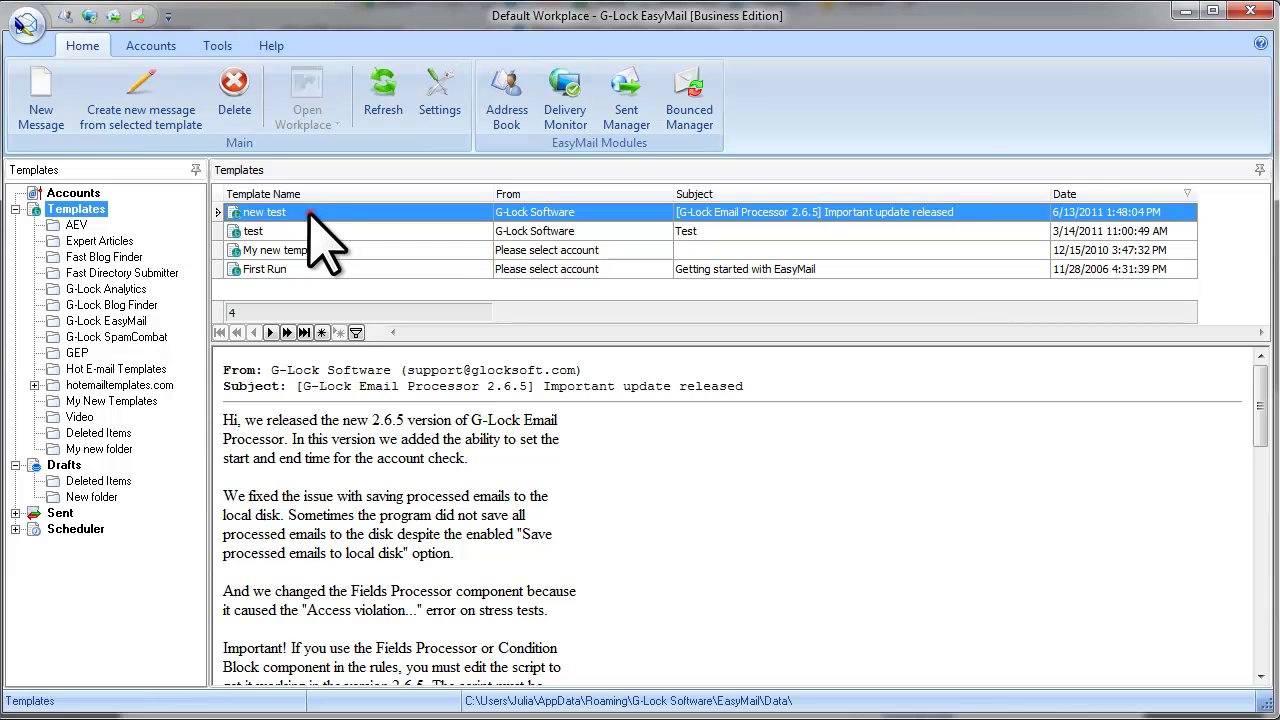
{"action": "left_click_drag", "start_coordinate": [310, 212], "coordinate": [125, 612]}
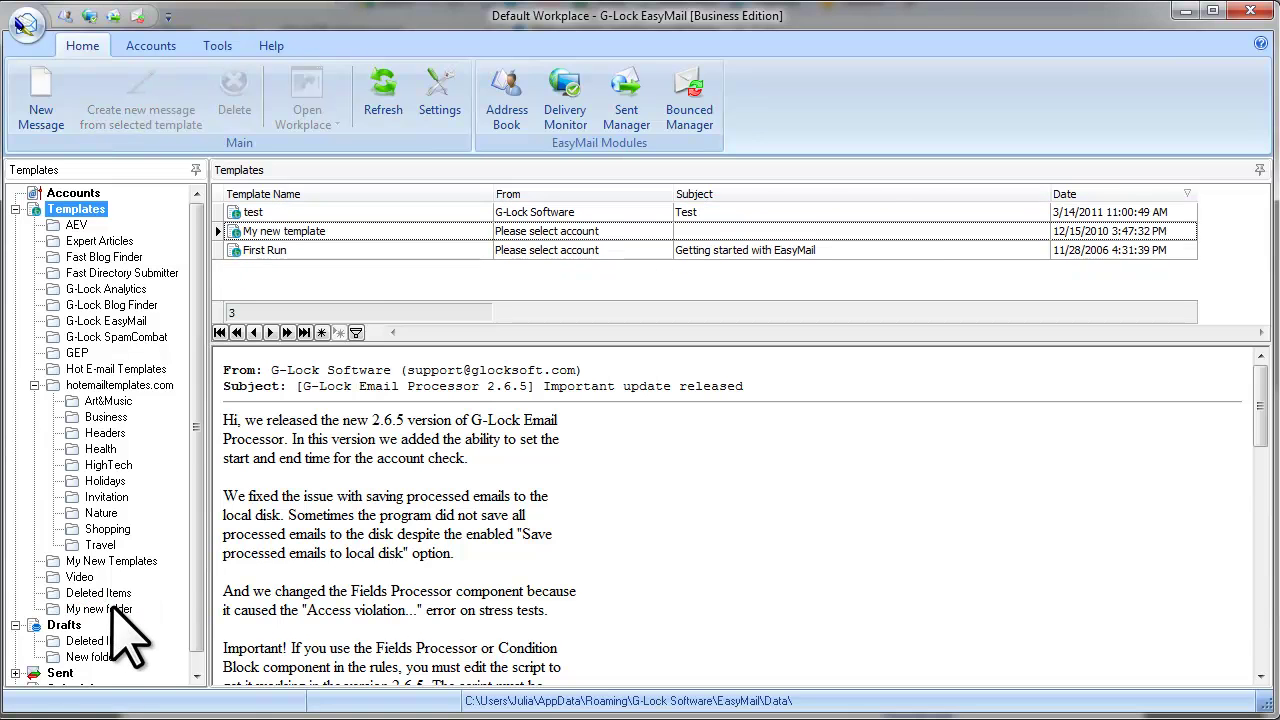
{"action": "left_click", "coordinate": [113, 609]}
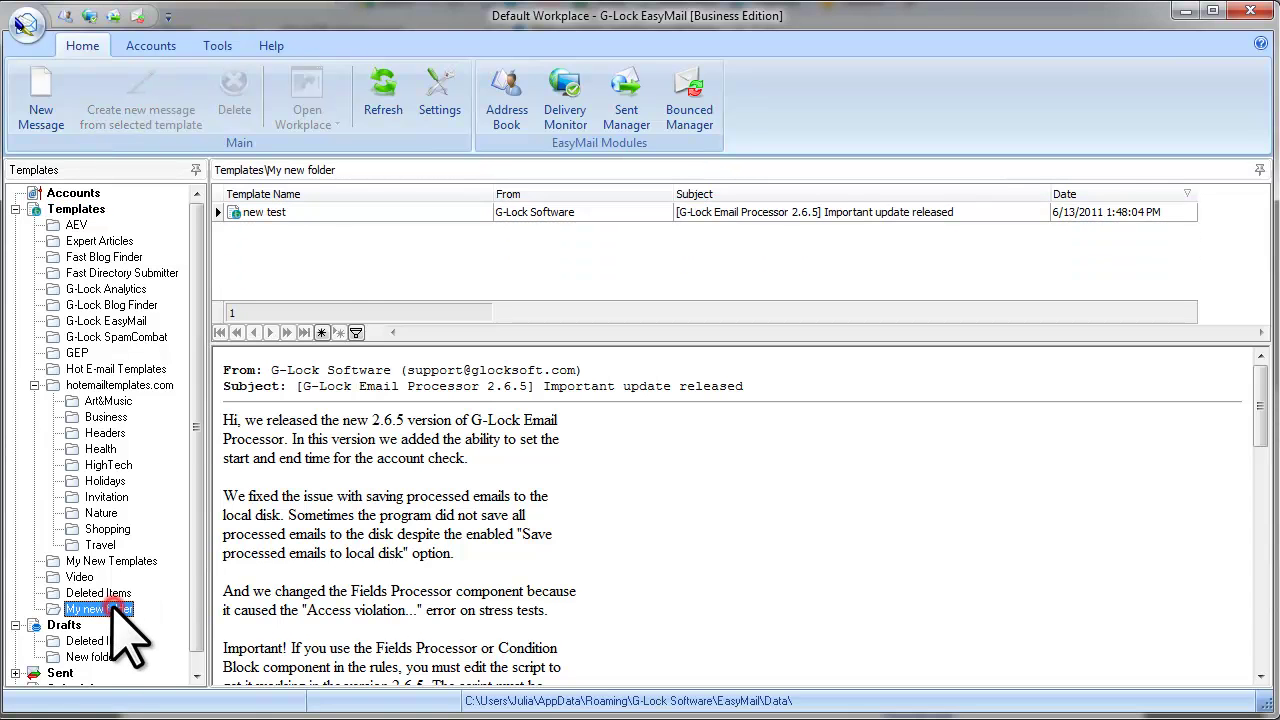
{"action": "left_click", "coordinate": [35, 385]}
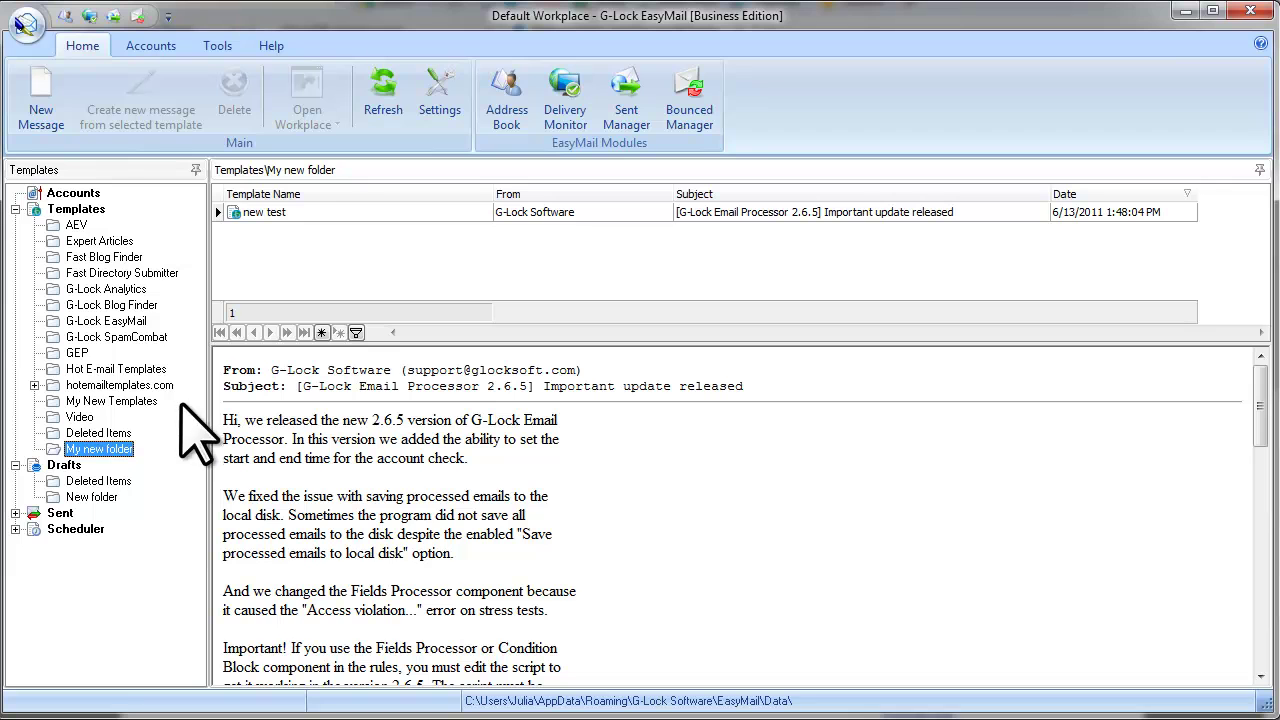
Create subfolder '111' inside My new folder, check it, then return to My new folder
{"action": "right_click", "coordinate": [128, 452]}
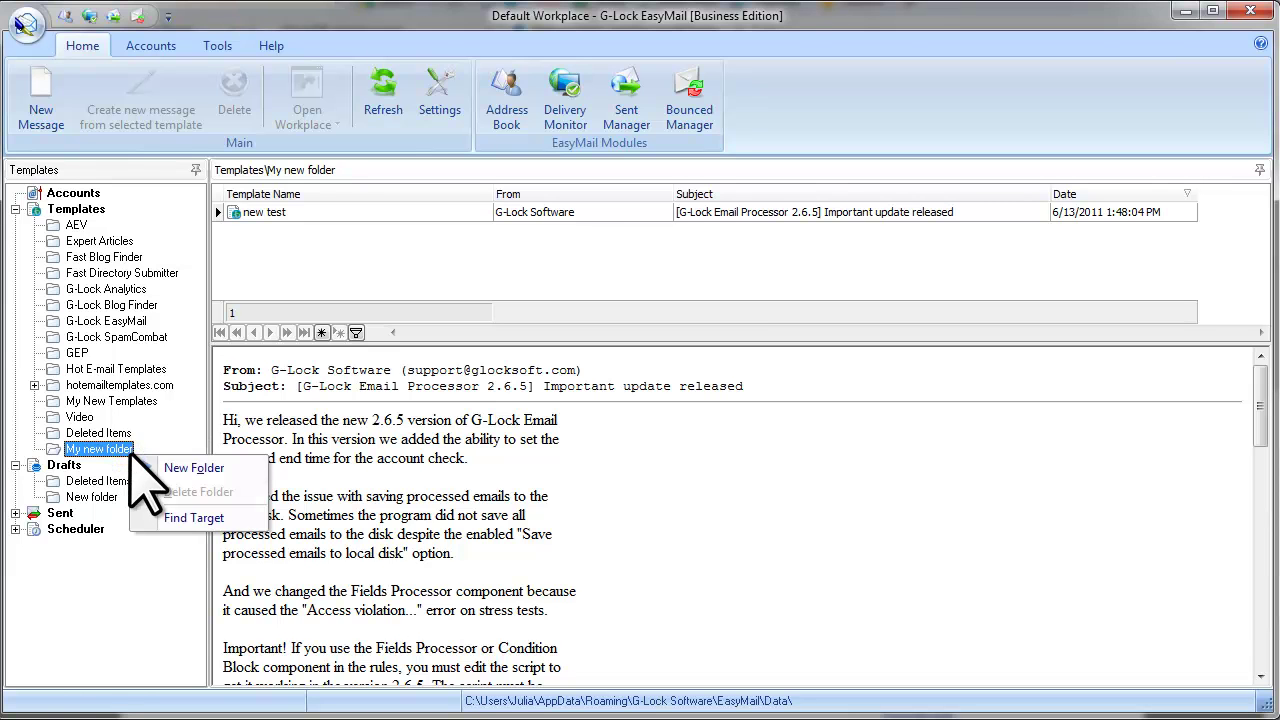
{"action": "left_click", "coordinate": [232, 467]}
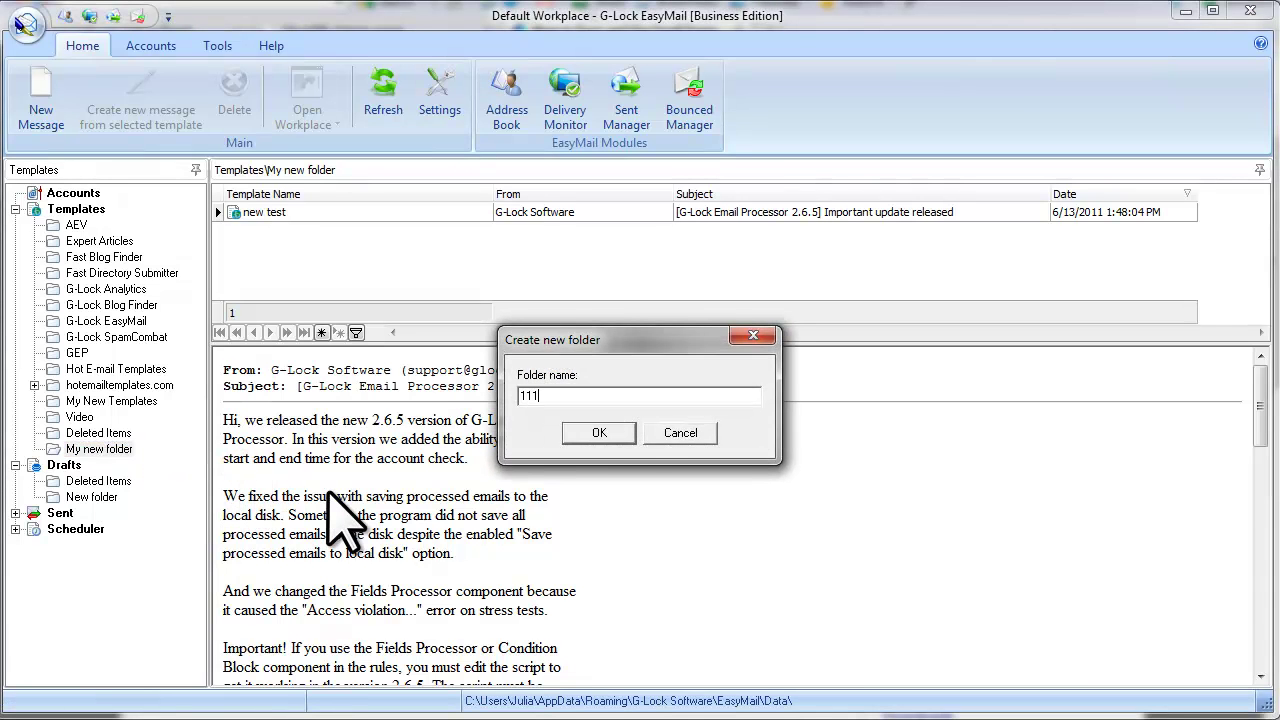
{"action": "left_click", "coordinate": [630, 432]}
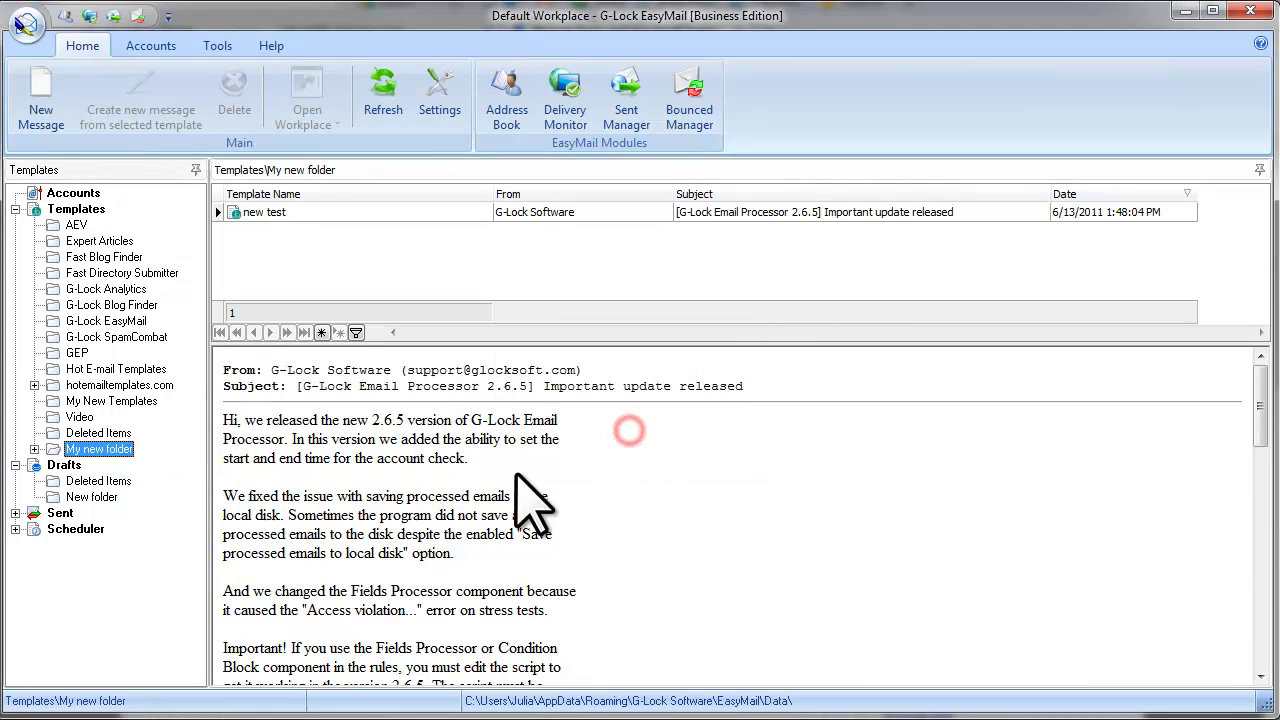
{"action": "left_click", "coordinate": [34, 449]}
{"action": "left_click", "coordinate": [95, 464]}
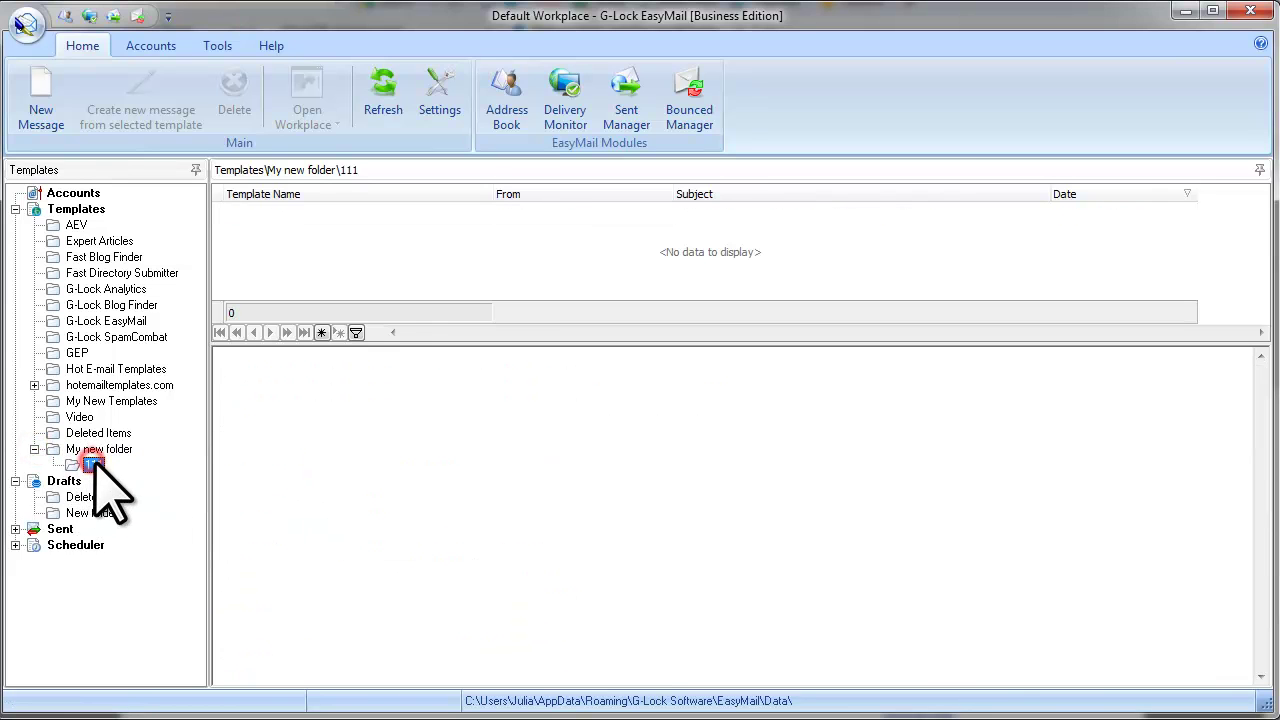
{"action": "left_click", "coordinate": [98, 450]}
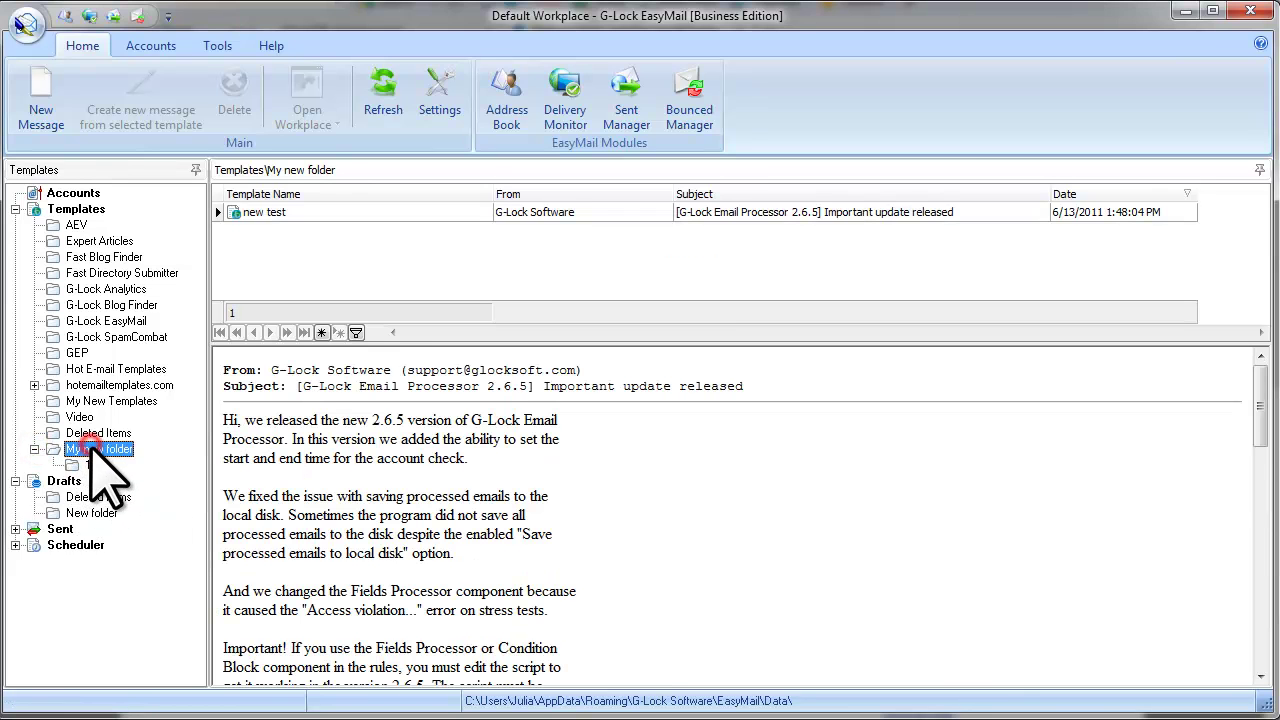
Find My new folder's location on disk, select new test.eml, and close Explorer
{"action": "right_click", "coordinate": [128, 456]}
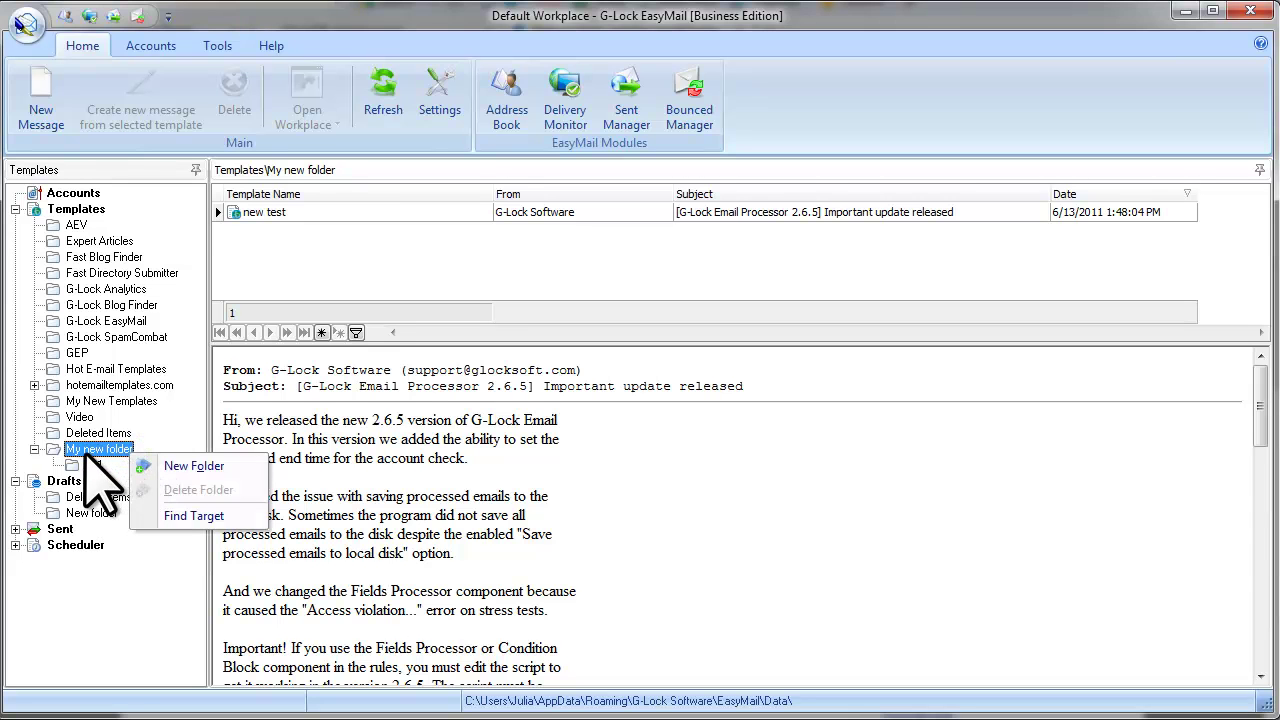
{"action": "left_click", "coordinate": [240, 518]}
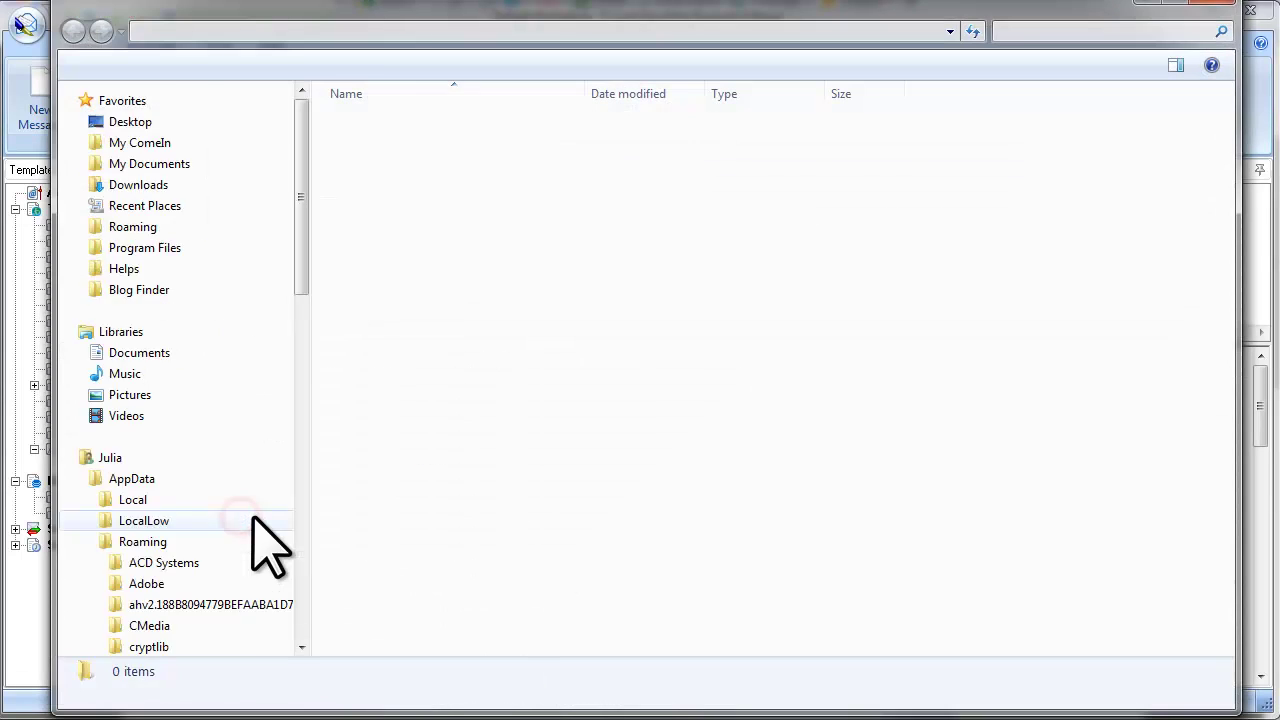
{"action": "left_click", "coordinate": [396, 145]}
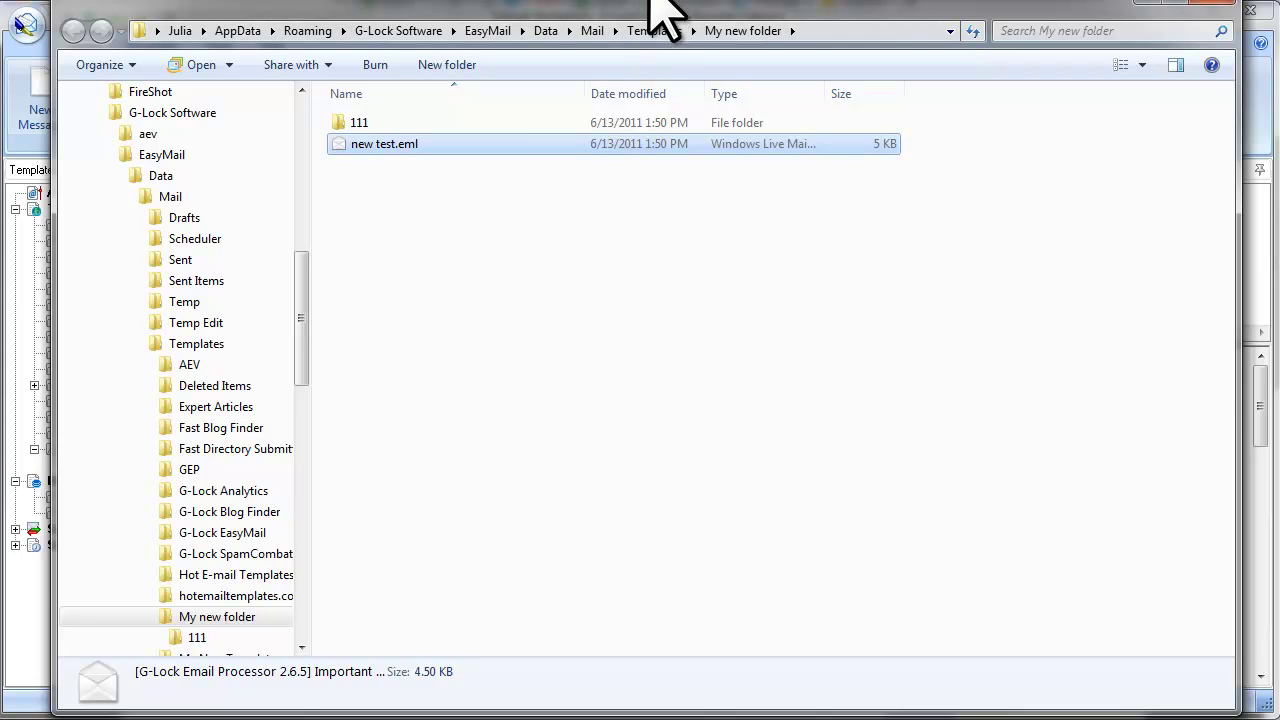
{"action": "left_click", "coordinate": [1214, 10]}
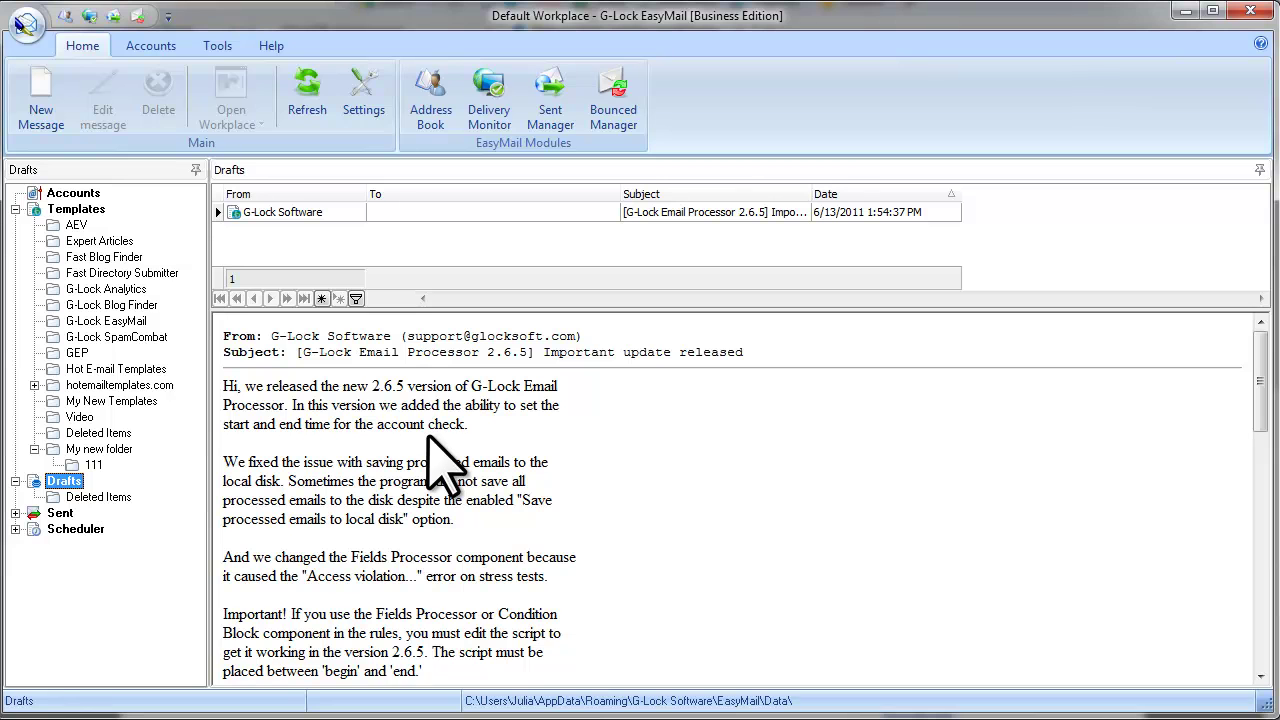
Import test.eml from the Desktop into a new message
{"action": "left_click", "coordinate": [63, 125]}
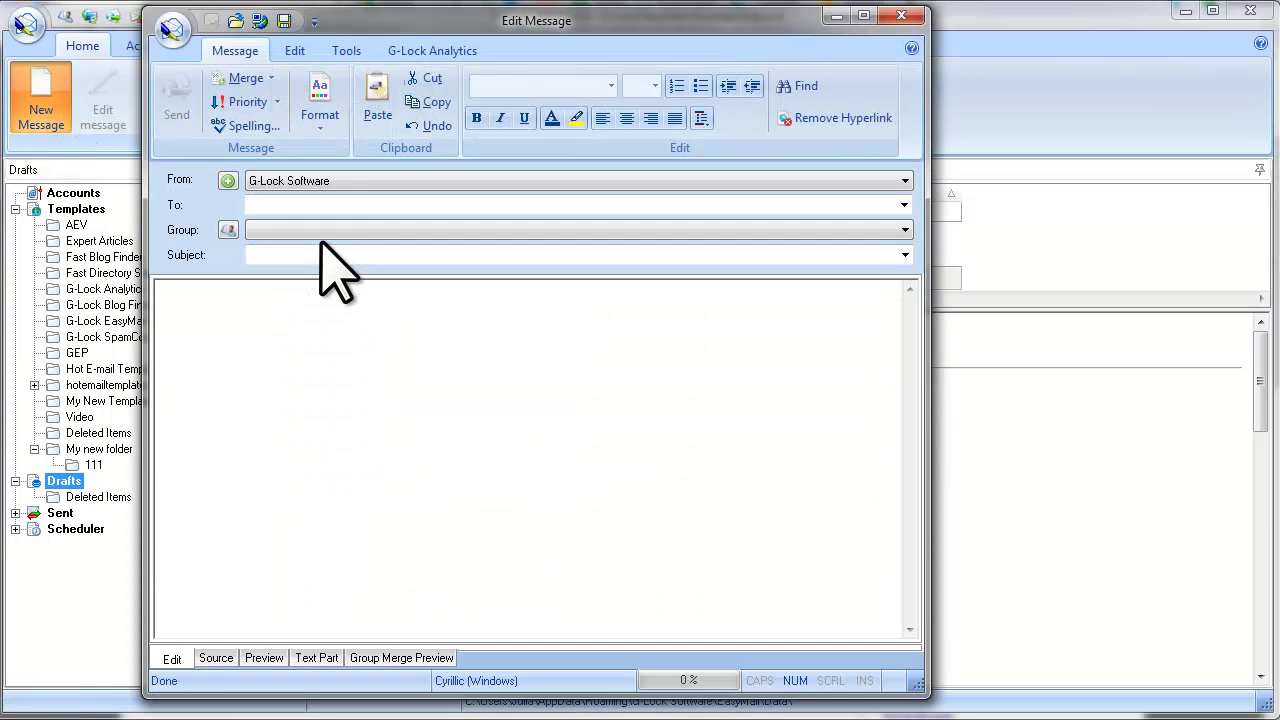
{"action": "left_click", "coordinate": [174, 30]}
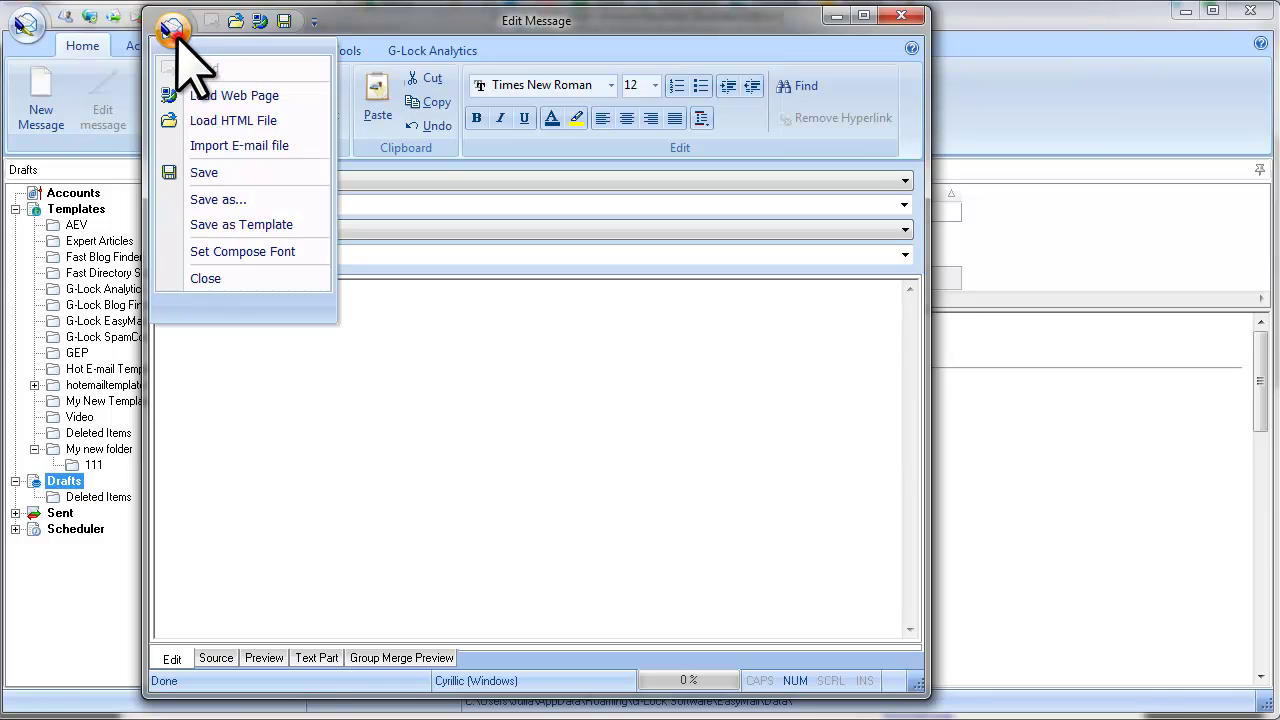
{"action": "left_click", "coordinate": [283, 145]}
{"action": "left_click", "coordinate": [240, 143]}
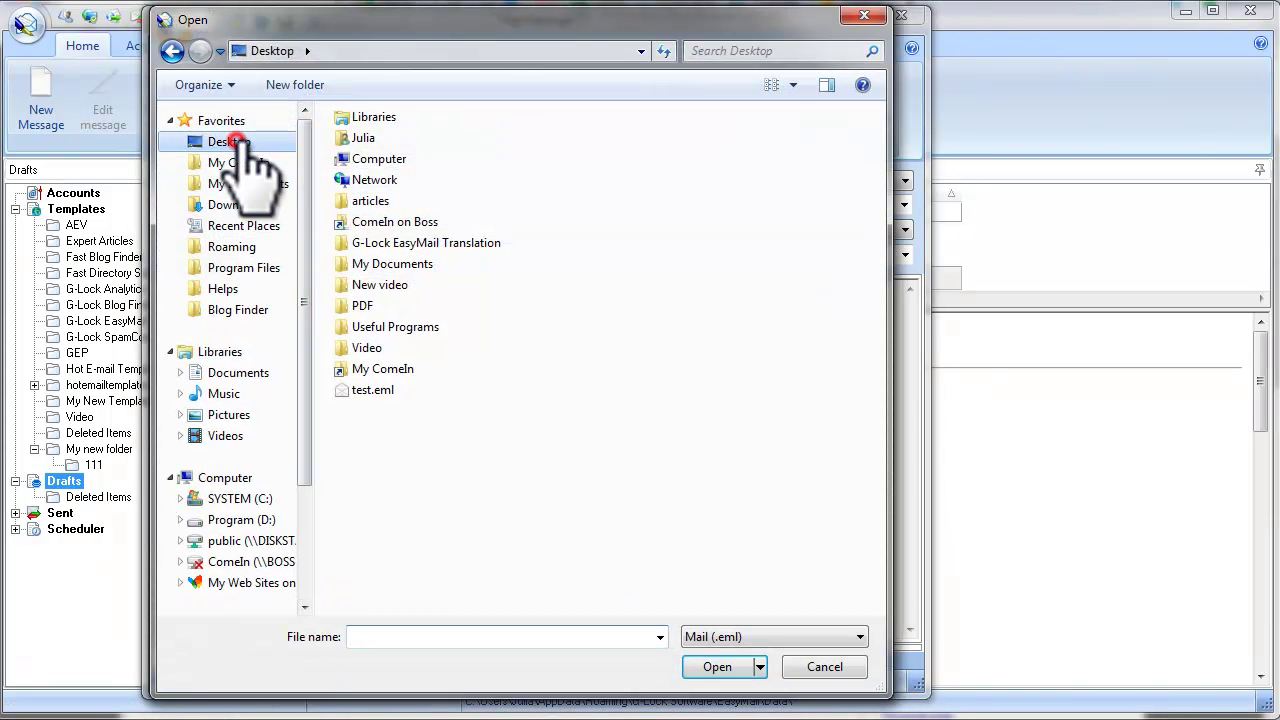
{"action": "left_click", "coordinate": [372, 390]}
{"action": "left_click", "coordinate": [718, 664]}
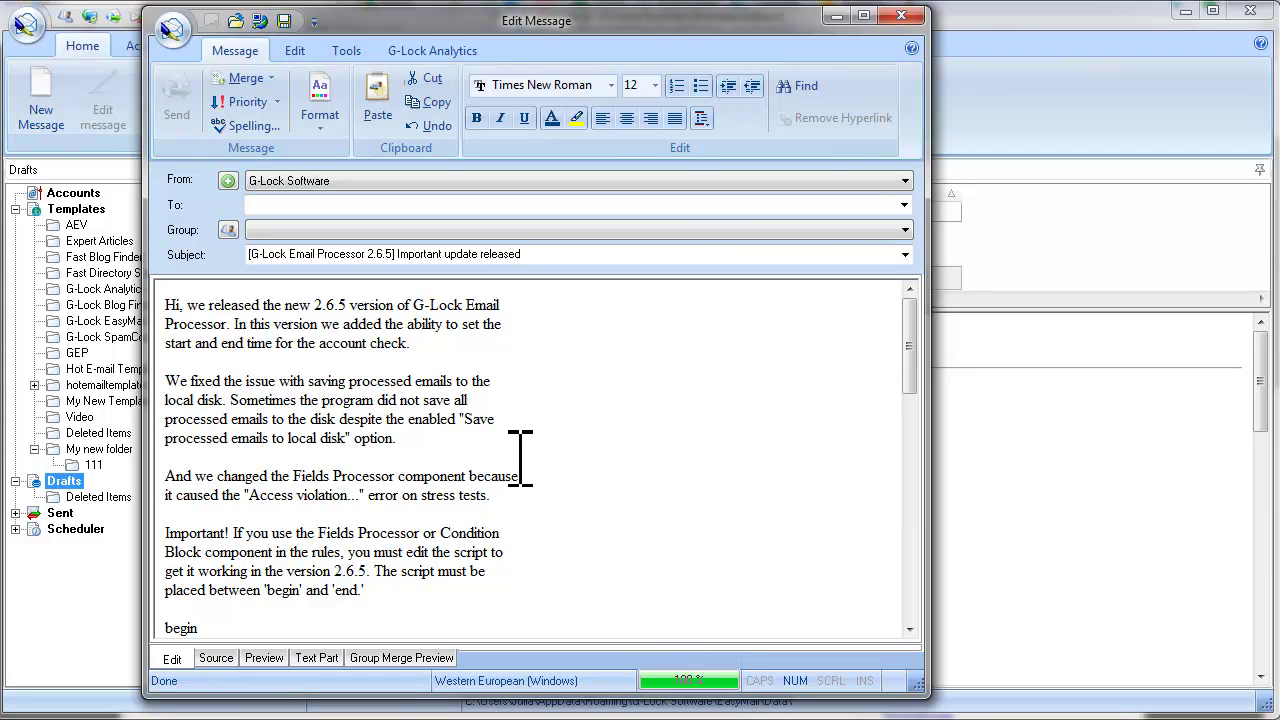
Save the imported message as a draft and close the editor
{"action": "left_click", "coordinate": [177, 40]}
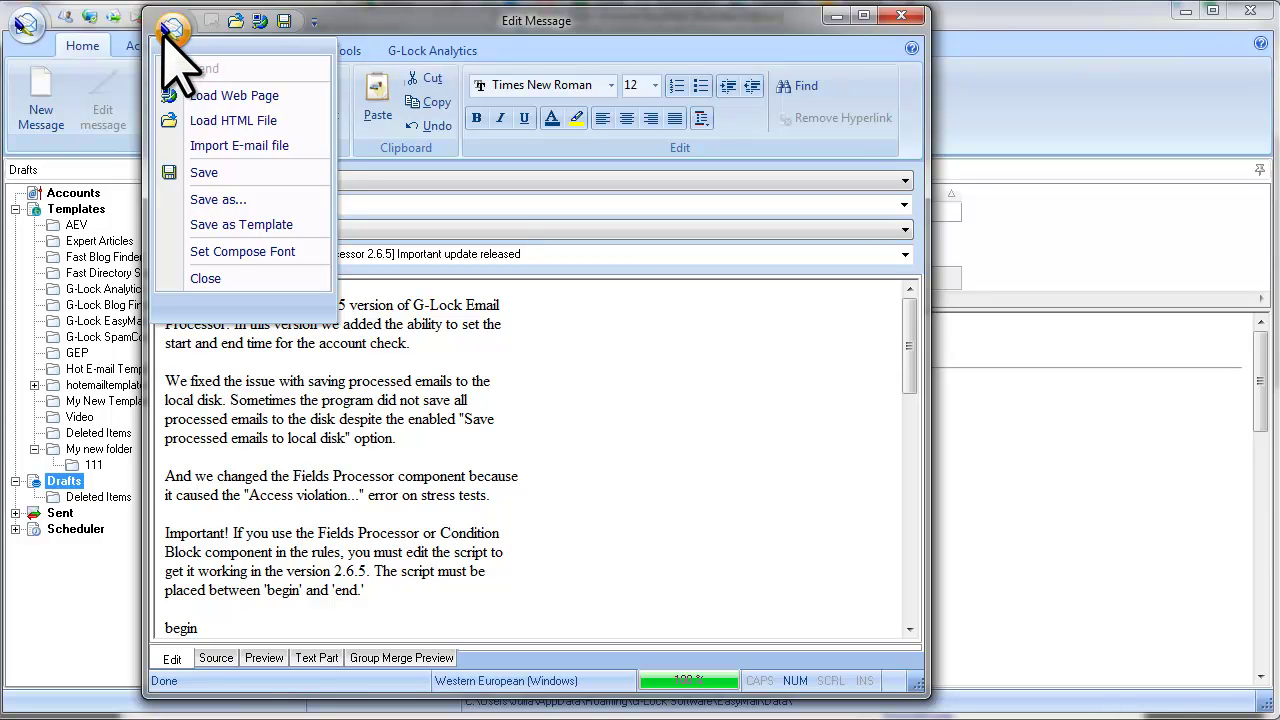
{"action": "left_click", "coordinate": [245, 175]}
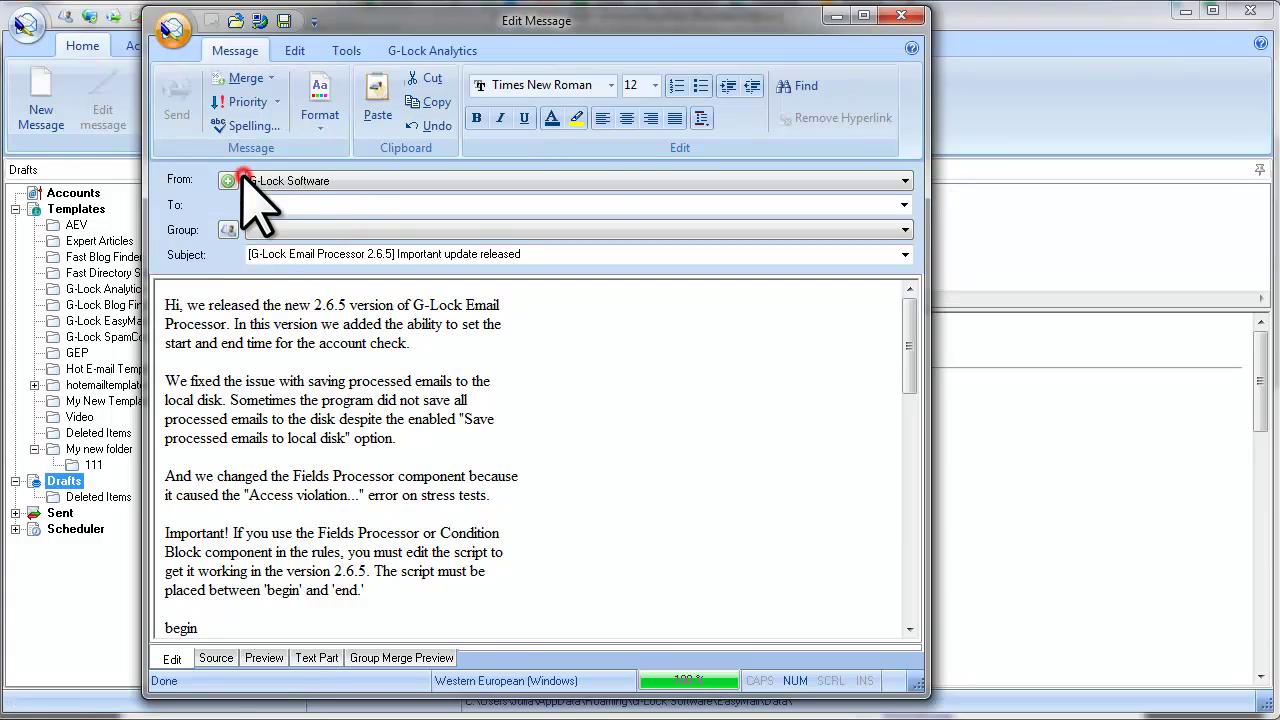
{"action": "left_click", "coordinate": [326, 212]}
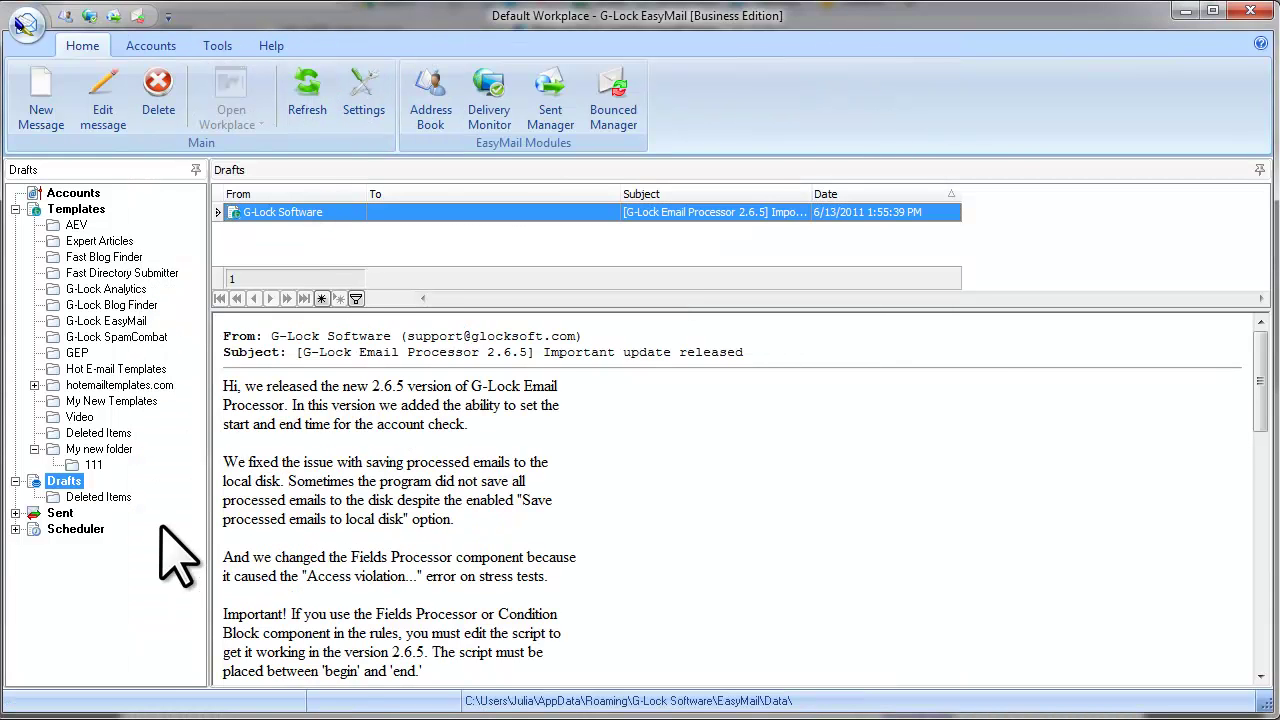
Create a subfolder named 'test' under Drafts
{"action": "left_click", "coordinate": [70, 484]}
{"action": "right_click", "coordinate": [80, 488]}
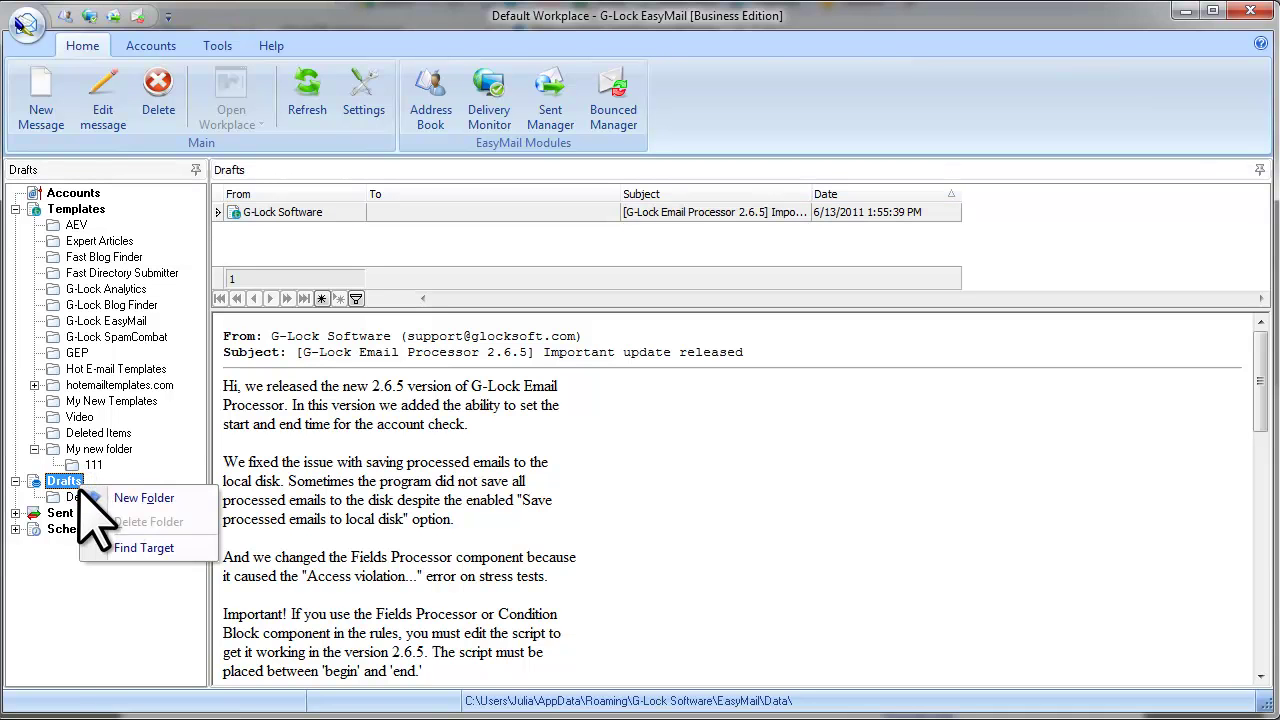
{"action": "left_click", "coordinate": [185, 500]}
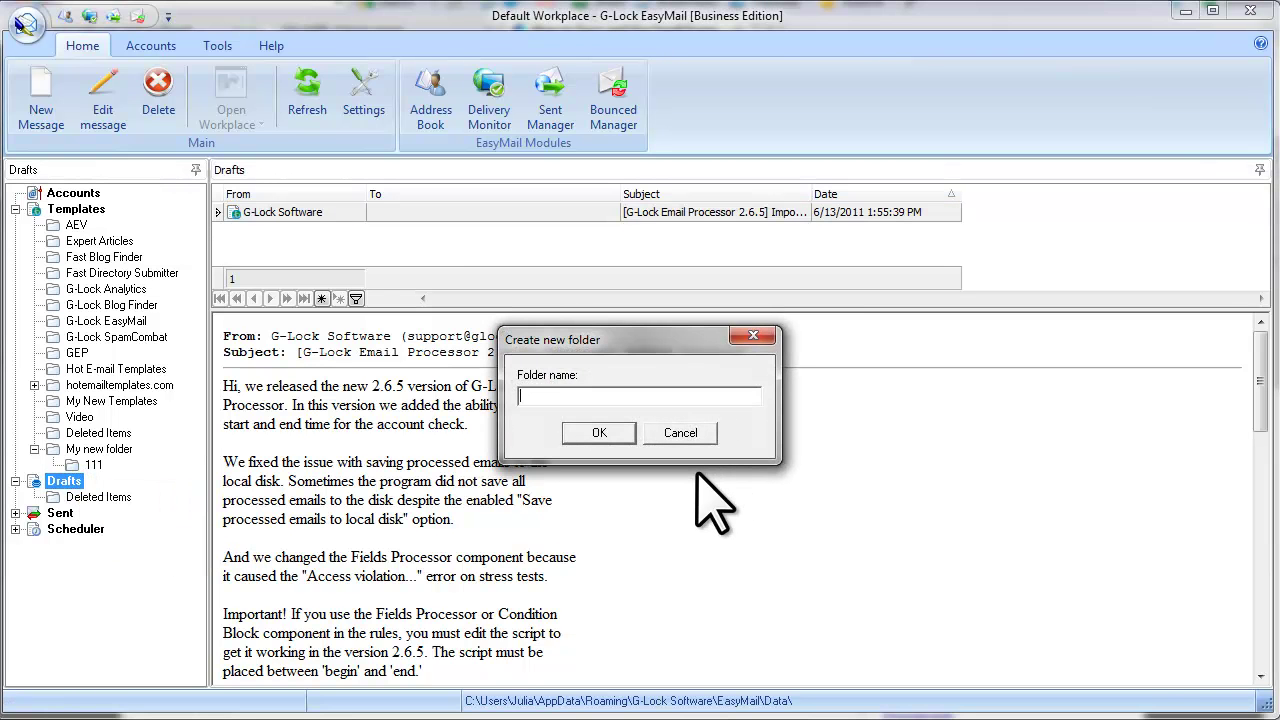
{"action": "type", "text": "test"}
{"action": "left_click", "coordinate": [599, 432]}
{"action": "left_click", "coordinate": [70, 513]}
{"action": "left_click", "coordinate": [50, 482]}
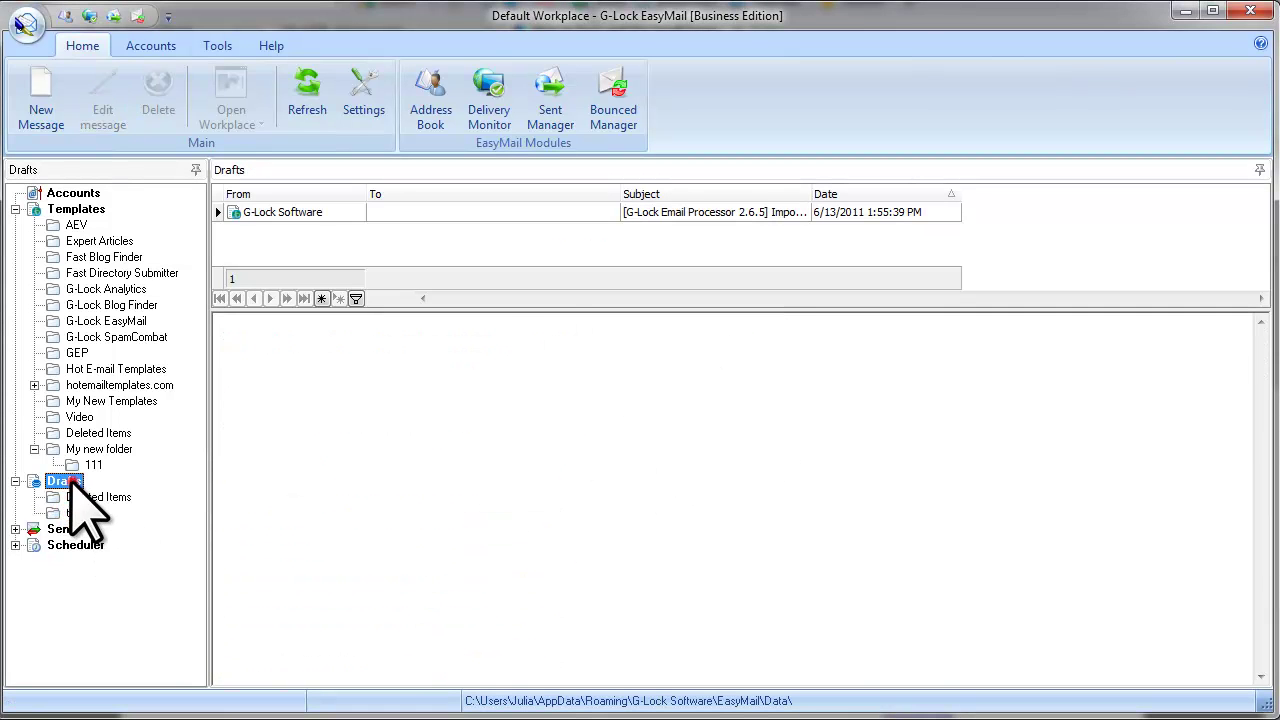
Drag the 2.6.5 update draft into the test folder and check it there
{"action": "left_click_drag", "start_coordinate": [245, 213], "coordinate": [72, 672]}
{"action": "left_click", "coordinate": [74, 673]}
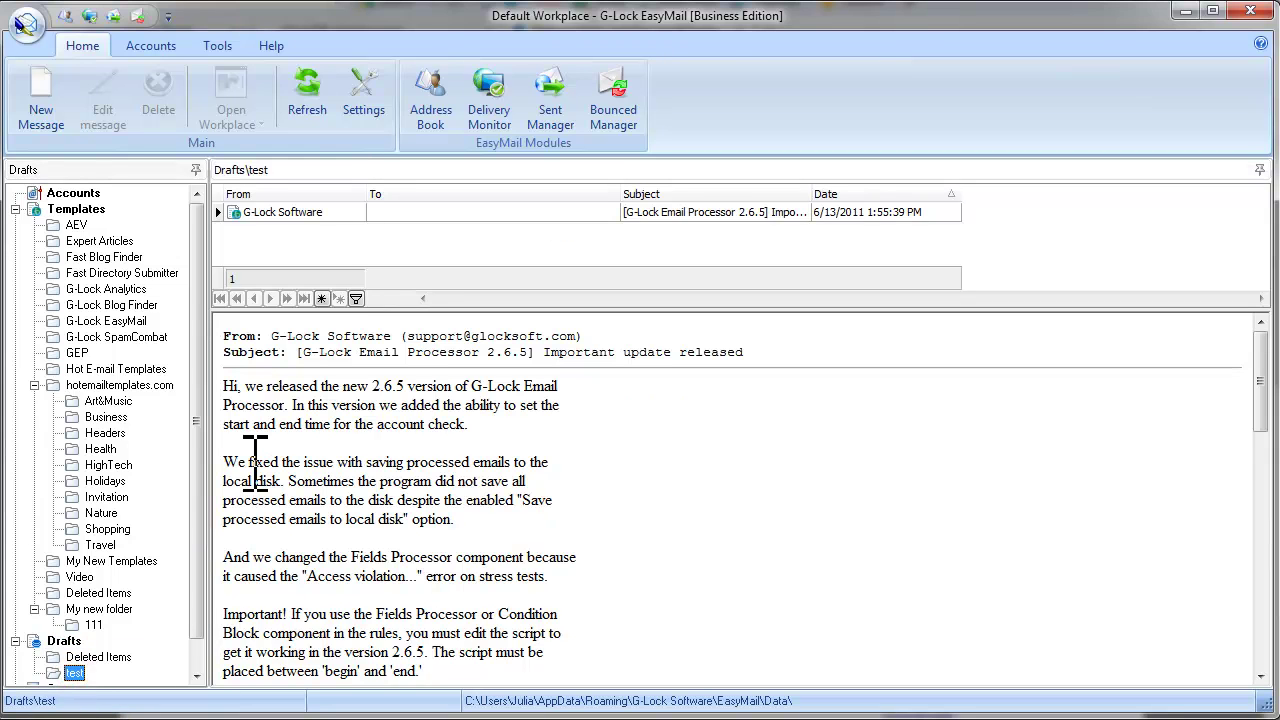
{"action": "scroll", "coordinate": [196, 460], "scroll_direction": "down", "scroll_amount": 1}
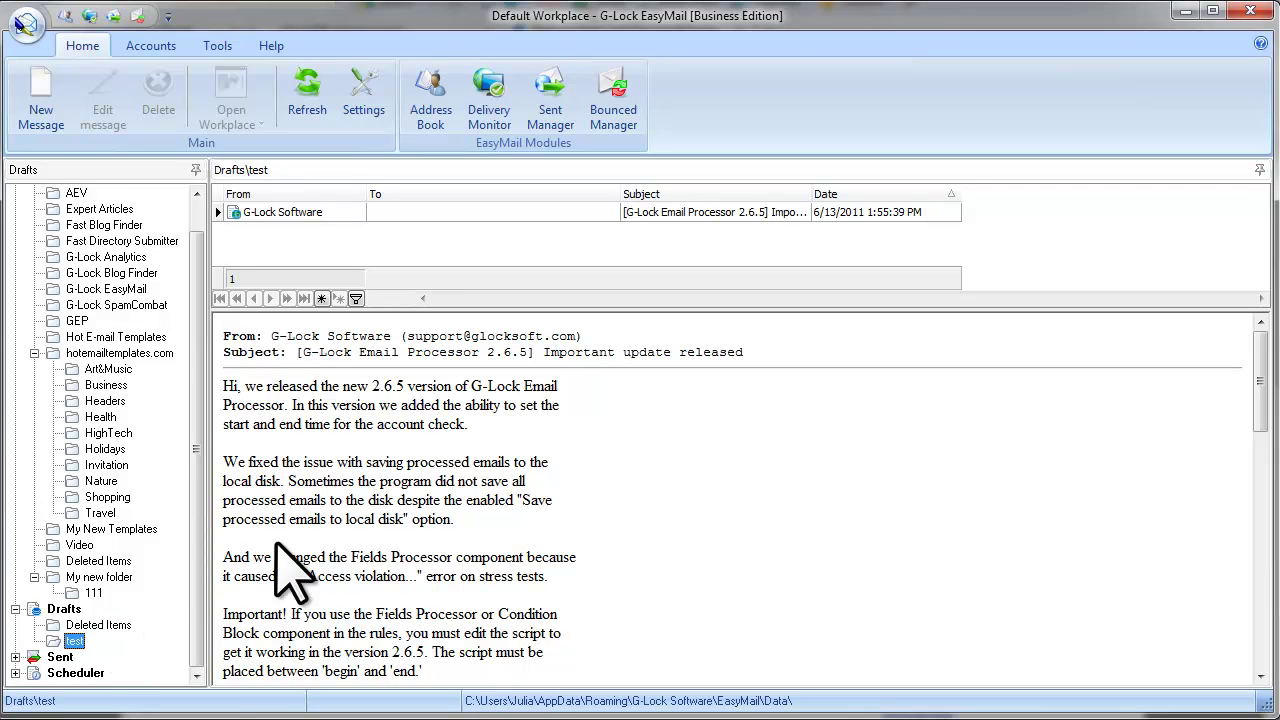
Edit the test draft so its greeting reads 'Hi %%Email%%,' on its own line
{"action": "left_click", "coordinate": [326, 214]}
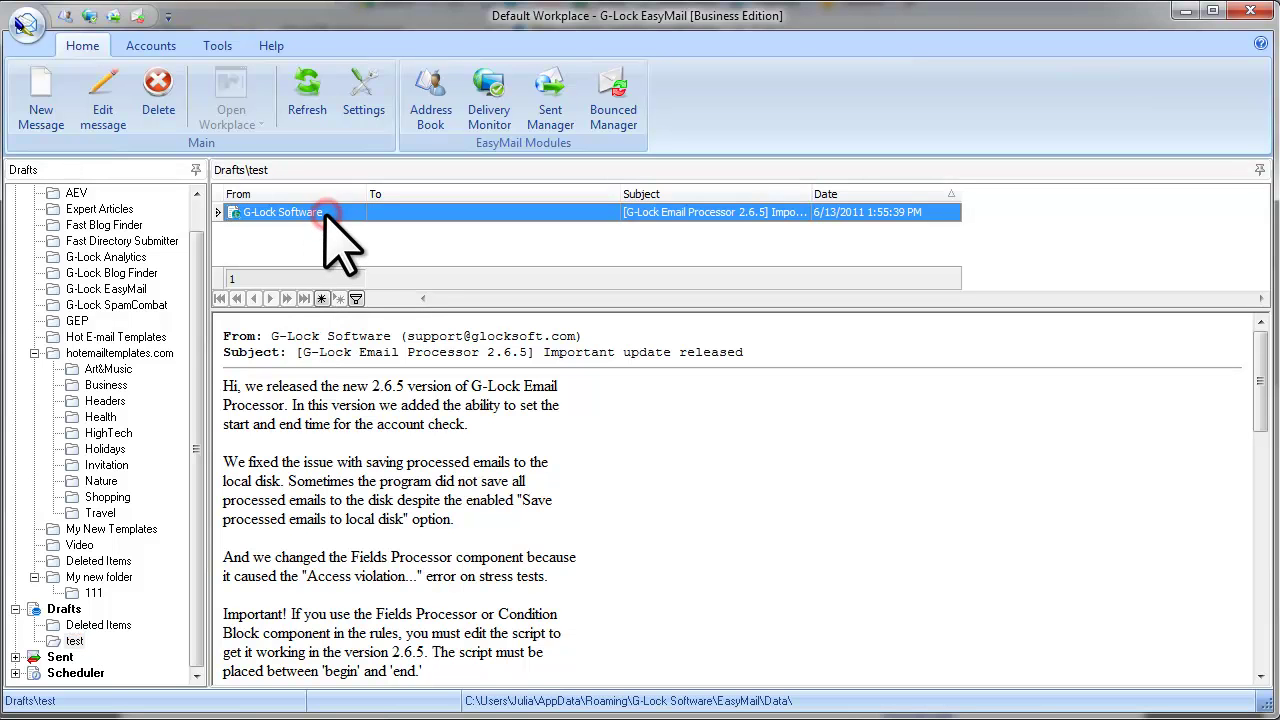
{"action": "left_click", "coordinate": [103, 102]}
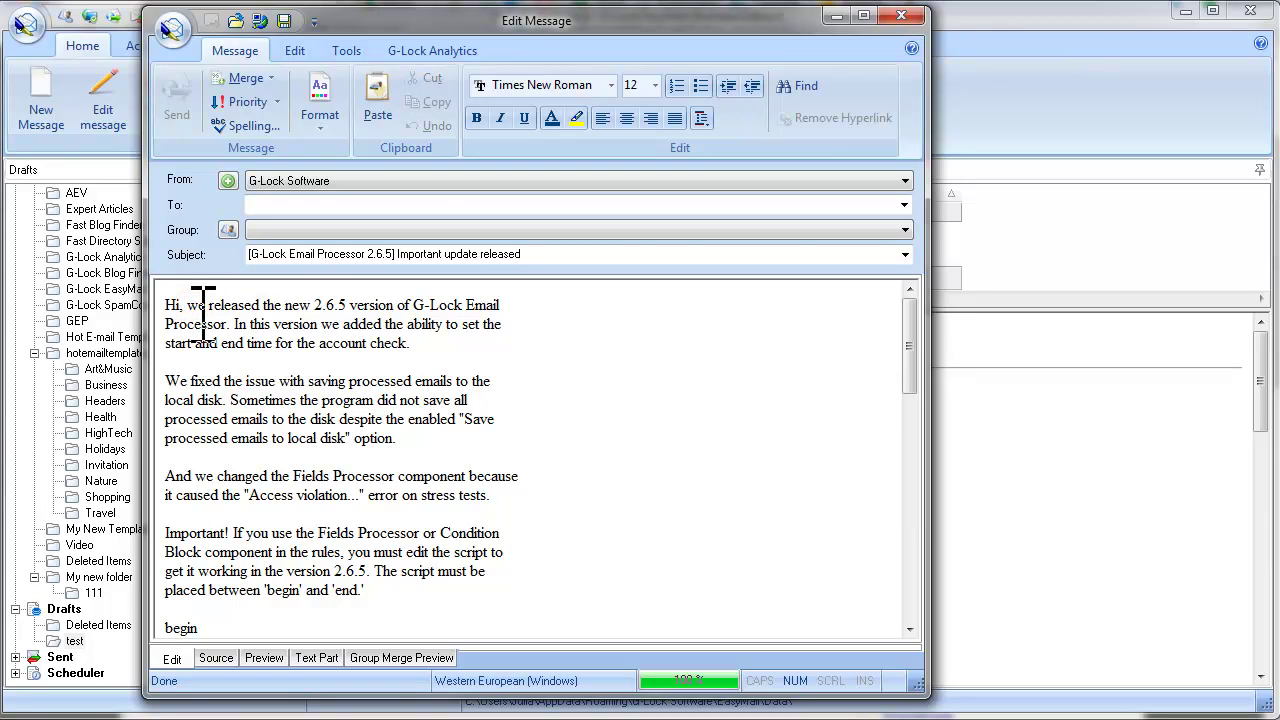
{"action": "left_click", "coordinate": [200, 305]}
{"action": "key", "text": "BackSpace"}
{"action": "key", "text": "Return"}
{"action": "key", "text": "Return"}
{"action": "type", "text": "W"}
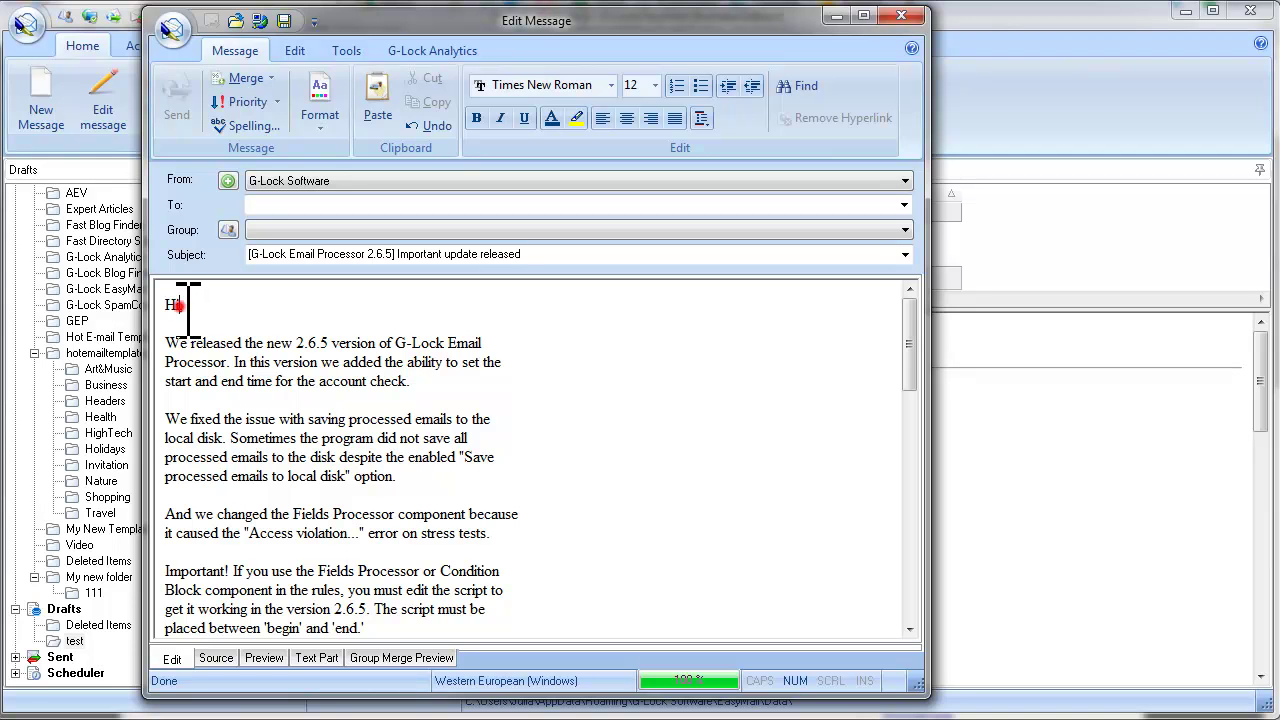
{"action": "left_click", "coordinate": [250, 78]}
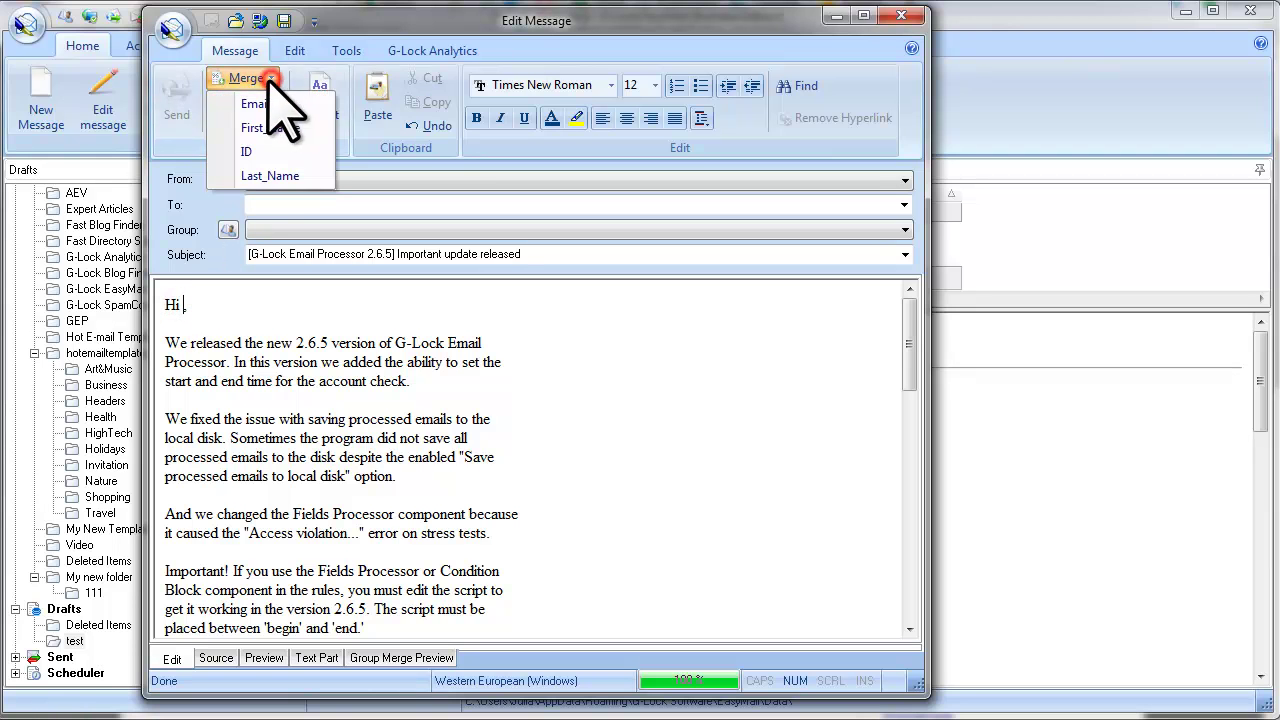
{"action": "left_click", "coordinate": [250, 100]}
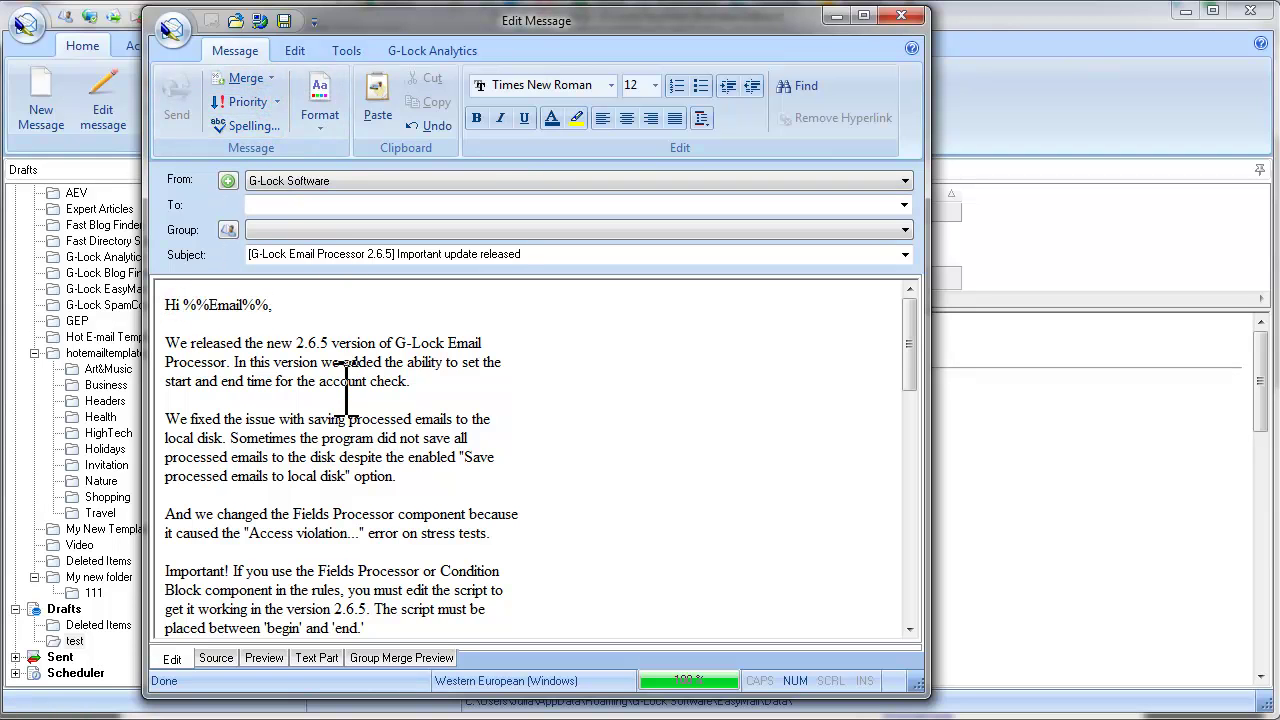
Address the draft to the My Subscribers group, send it, and close the Delivery Monitor
{"action": "left_click", "coordinate": [314, 232]}
{"action": "left_click", "coordinate": [312, 430]}
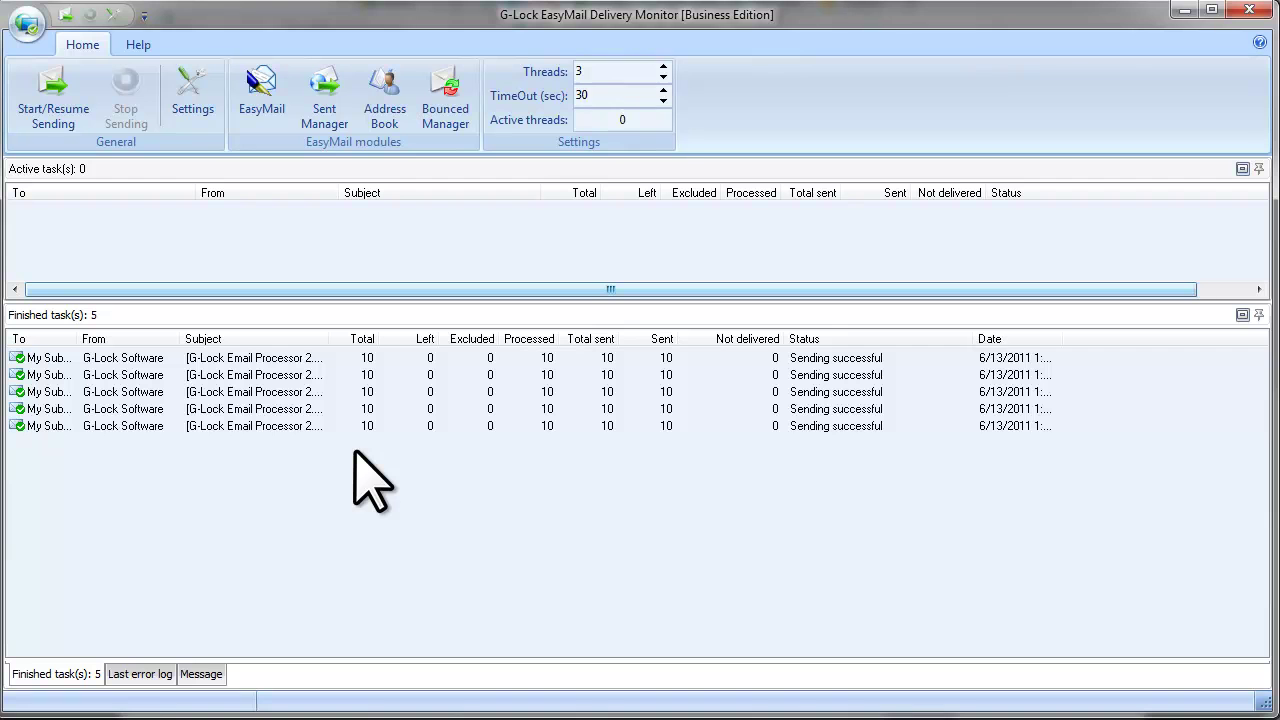
{"action": "left_click", "coordinate": [1246, 10]}
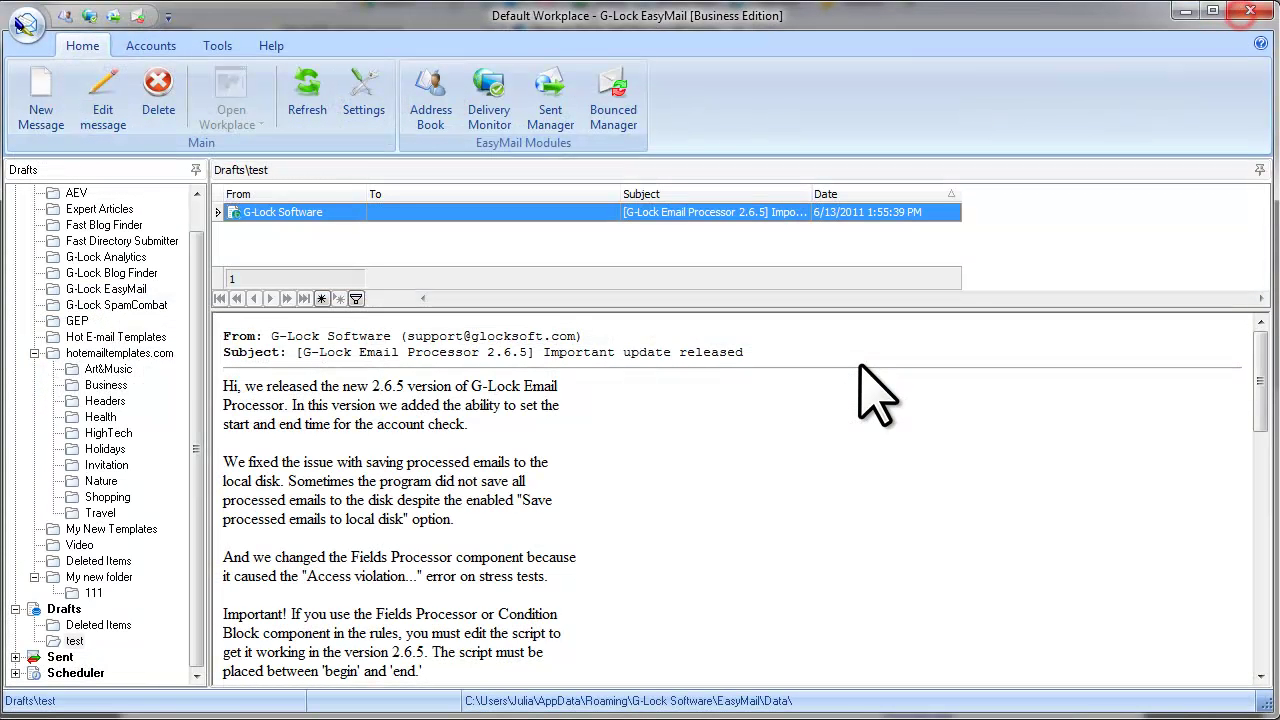
Collapse hotmailtemplates.com, view Templates, then confirm the Drafts test folder is empty
{"action": "left_click", "coordinate": [34, 353]}
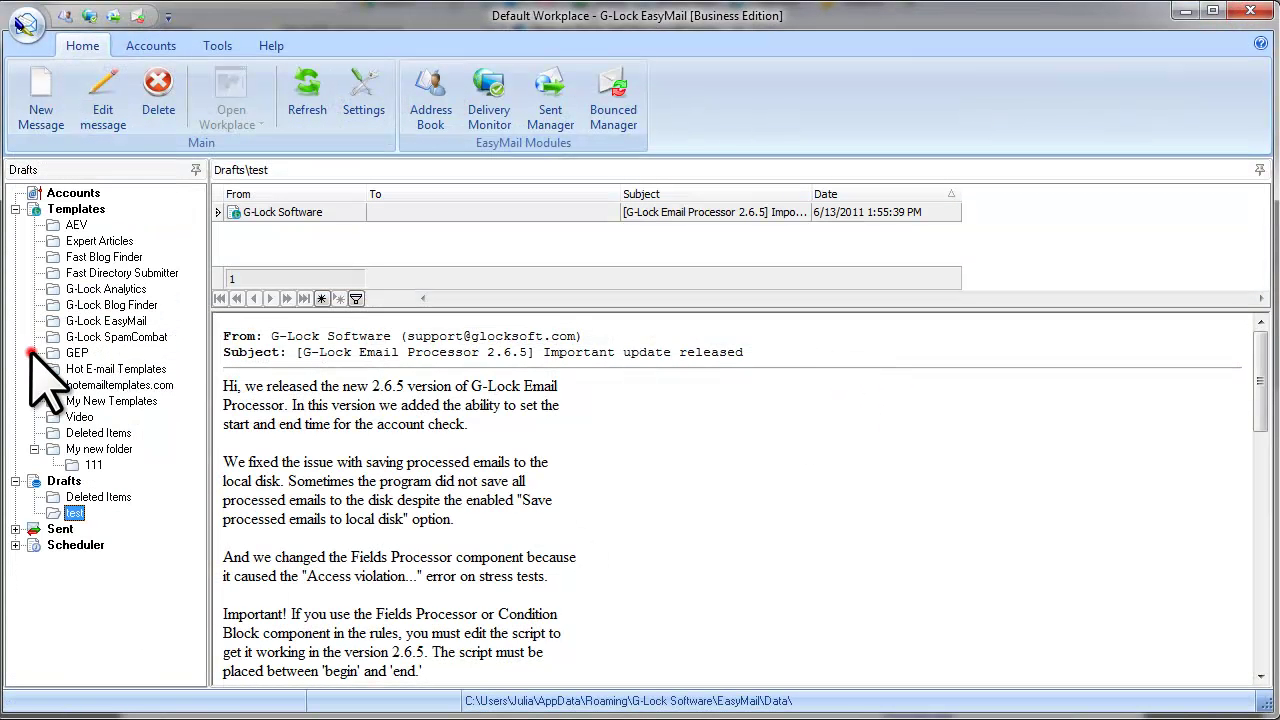
{"action": "left_click", "coordinate": [62, 209]}
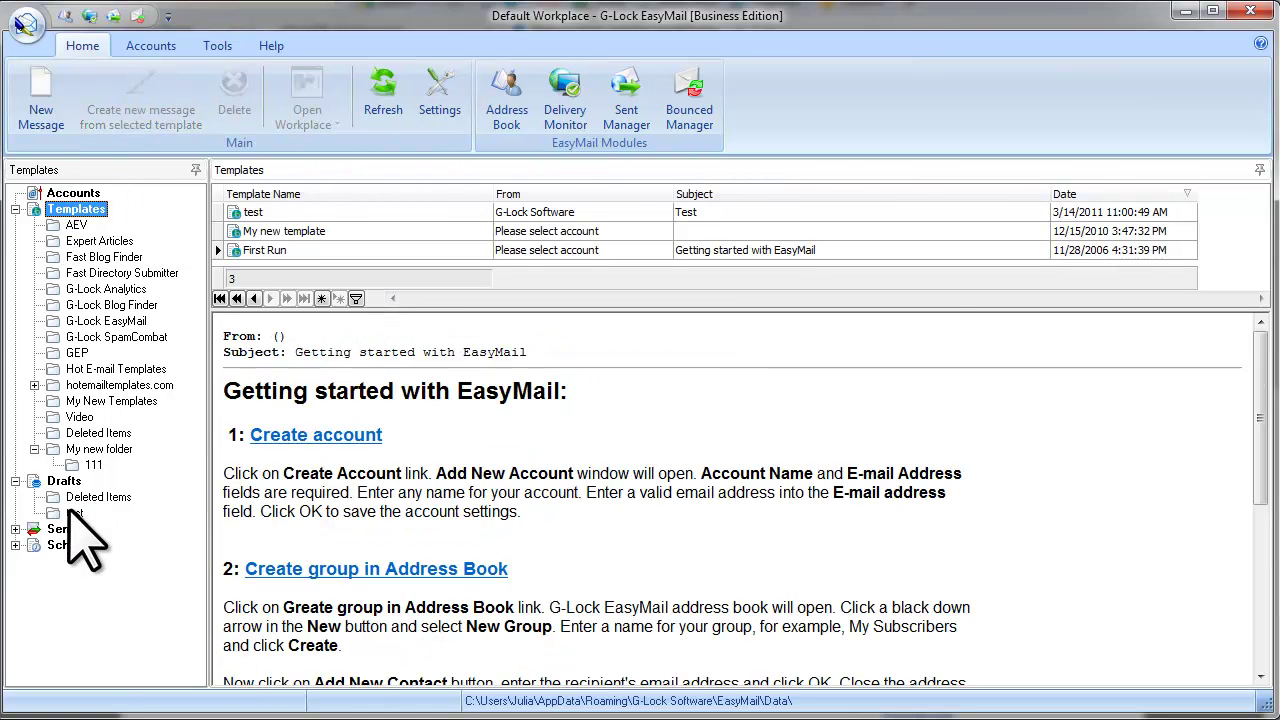
{"action": "left_click", "coordinate": [75, 513]}
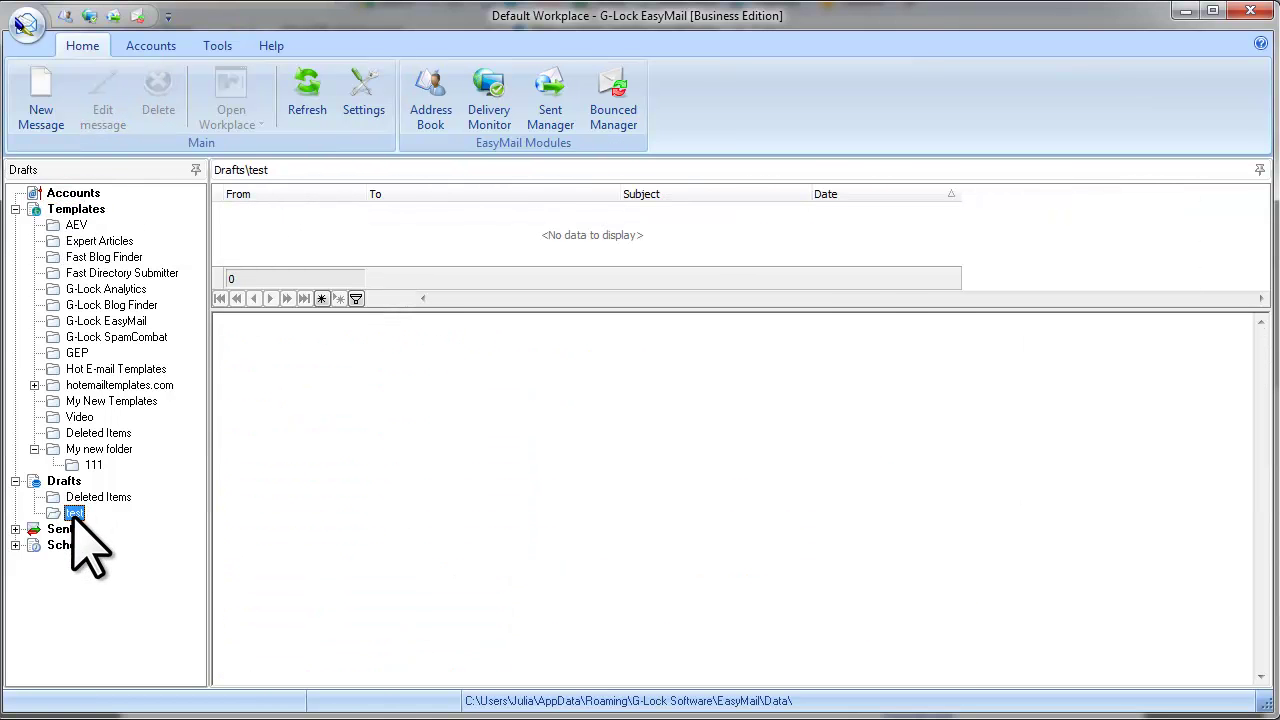